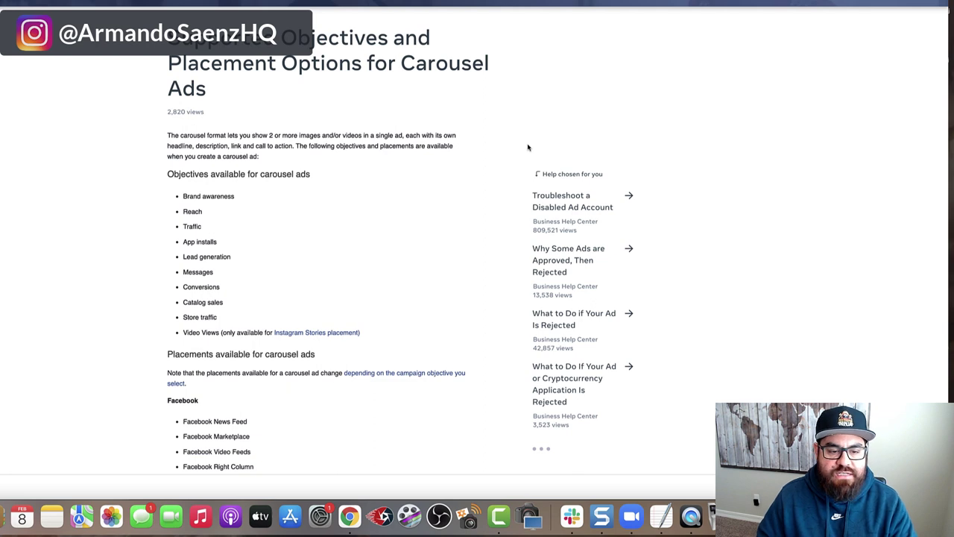
Scroll through the carousel ads objectives and placements help article before moving to Ads Manager
scroll(527, 146, "down", 5)
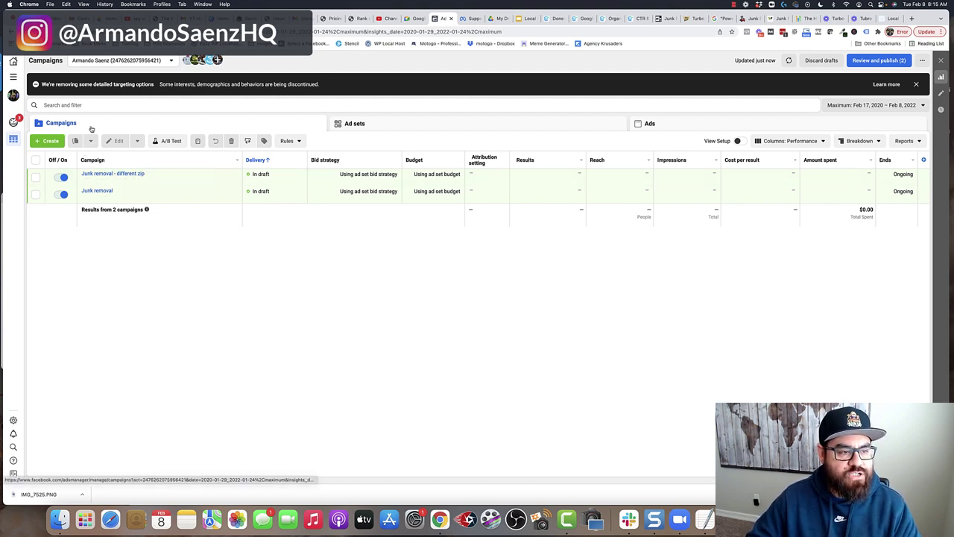
Create a new draft campaign with the Traffic objective
left_click(49, 143)
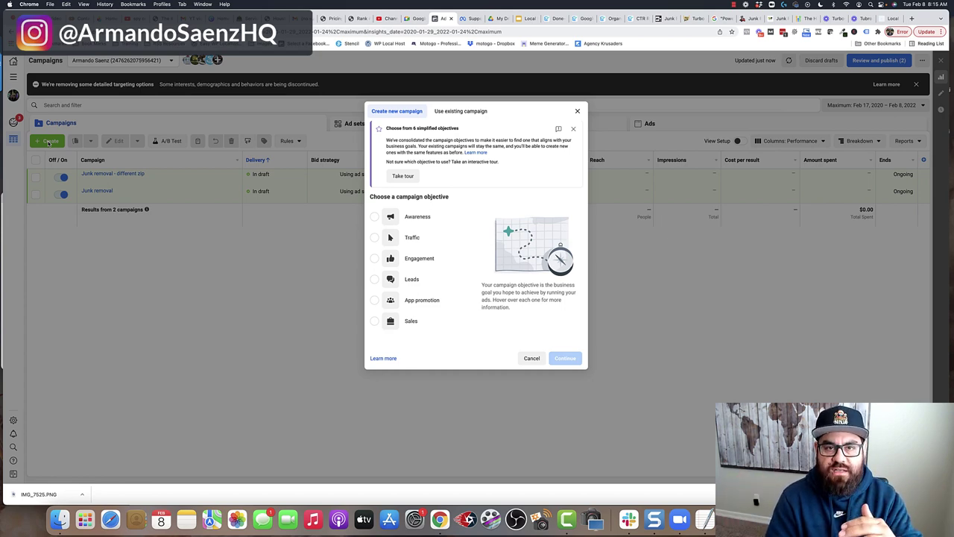
mouse_move(411, 216)
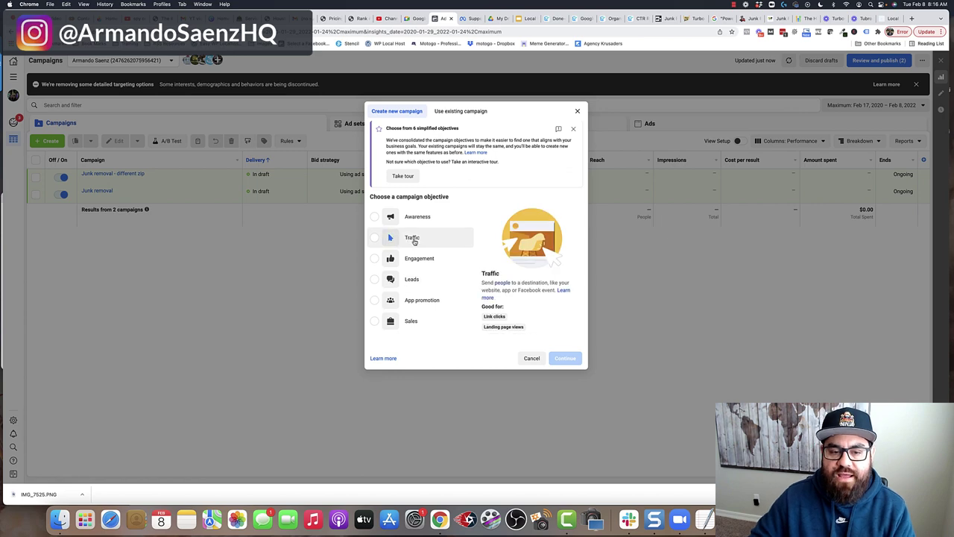
left_click(405, 240)
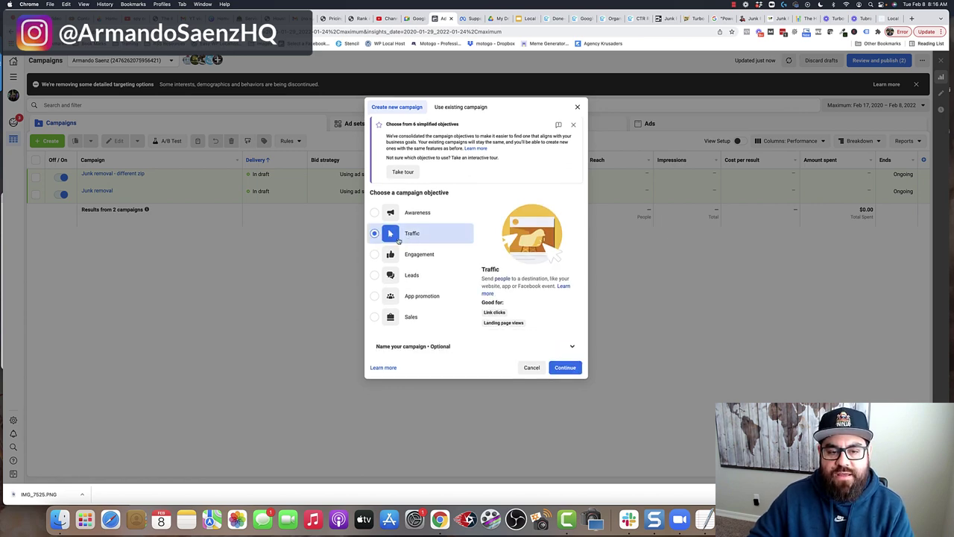
left_click(566, 367)
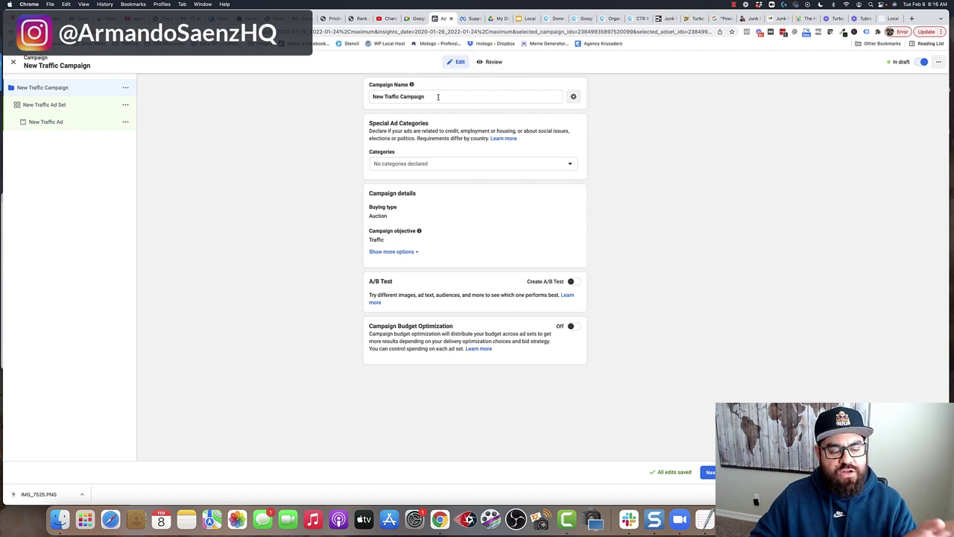
Rename the campaign to 'Name' and leave special ad categories undeclared
triple_click(438, 97)
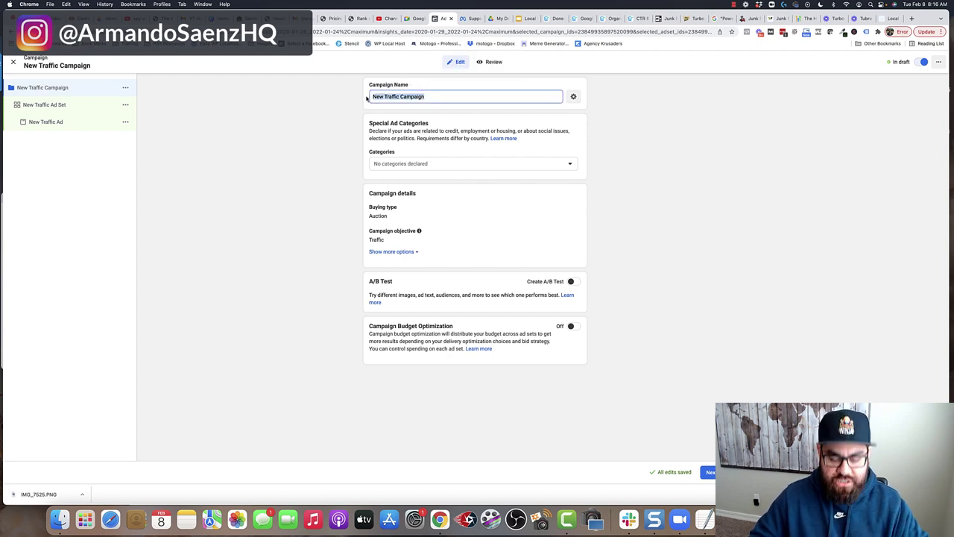
type("Name")
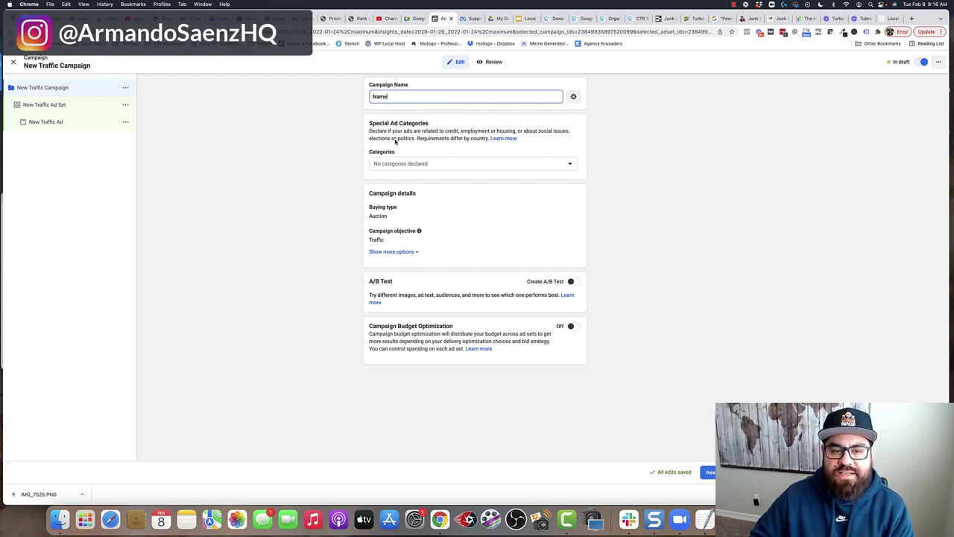
left_click(476, 166)
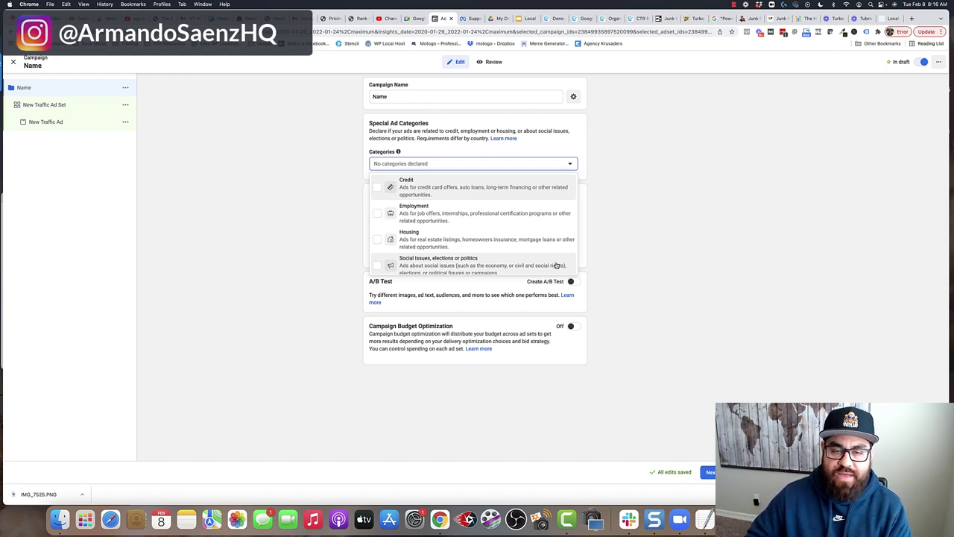
left_click(577, 156)
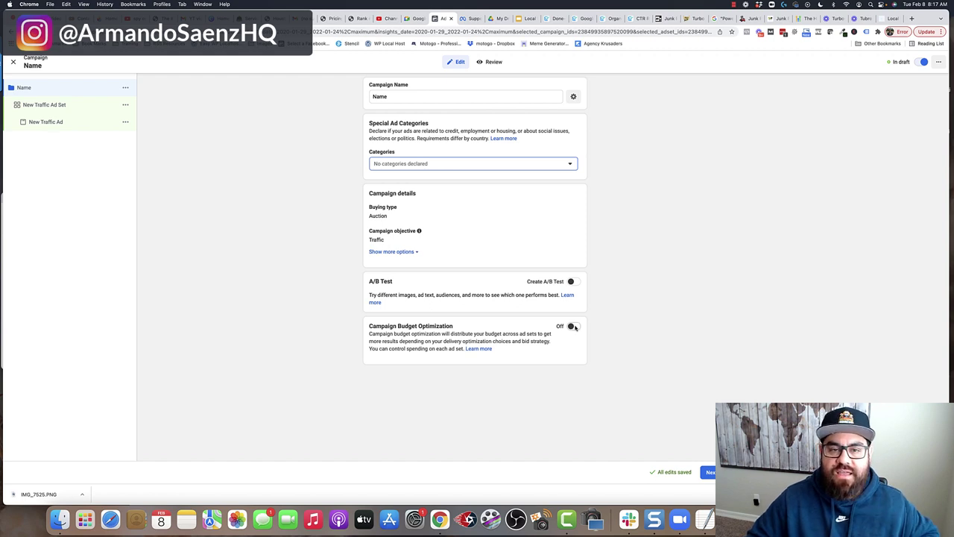
Open the ad set, keep the Daily Budget type, and rename it 'Name'
left_click(337, 232)
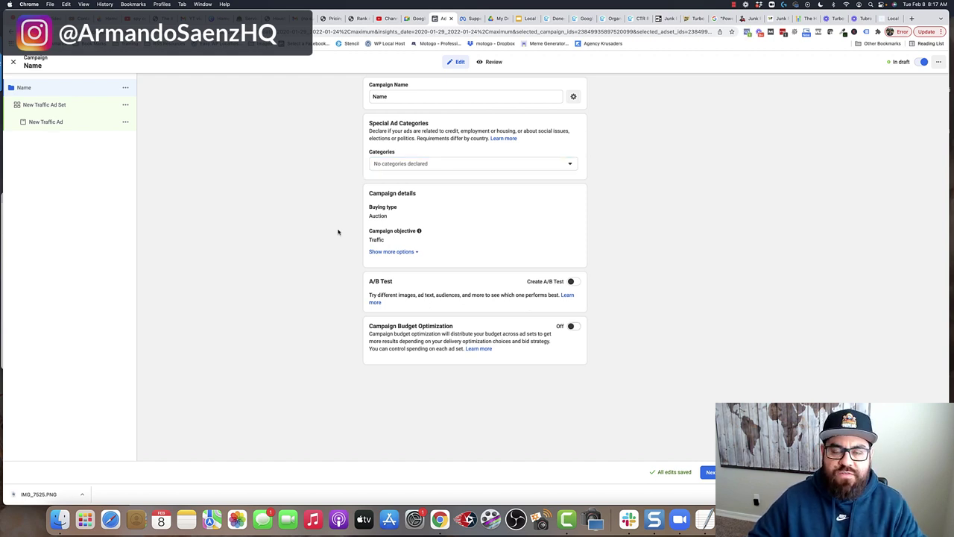
left_click(52, 106)
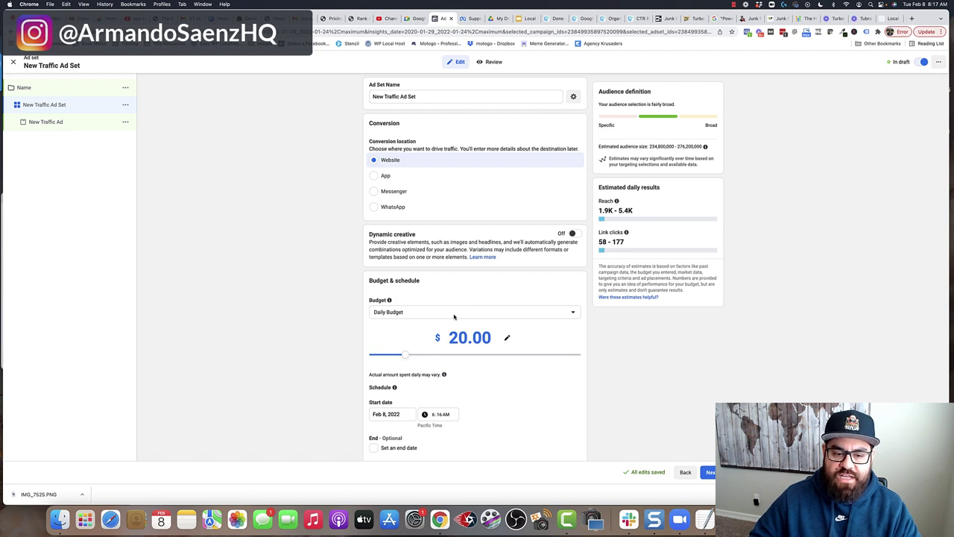
left_click(566, 316)
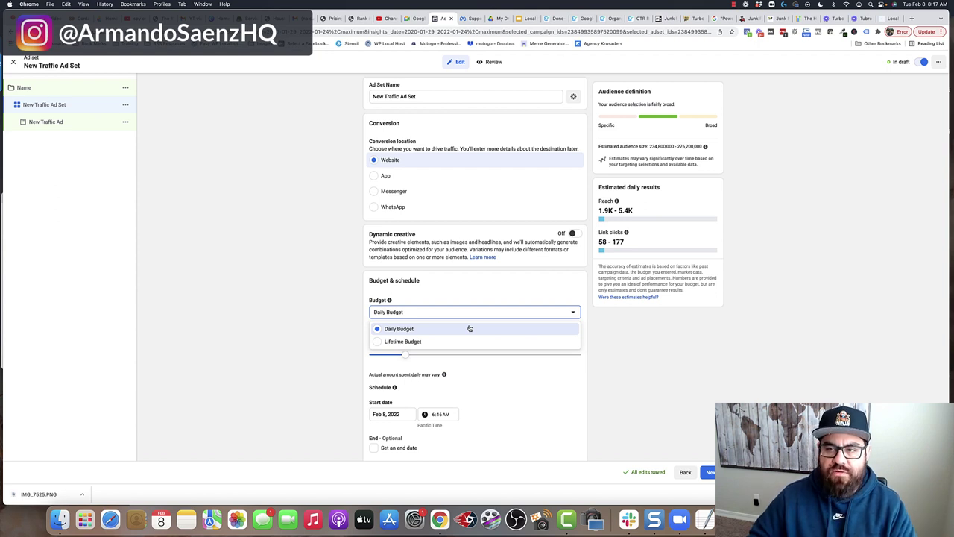
key("Escape")
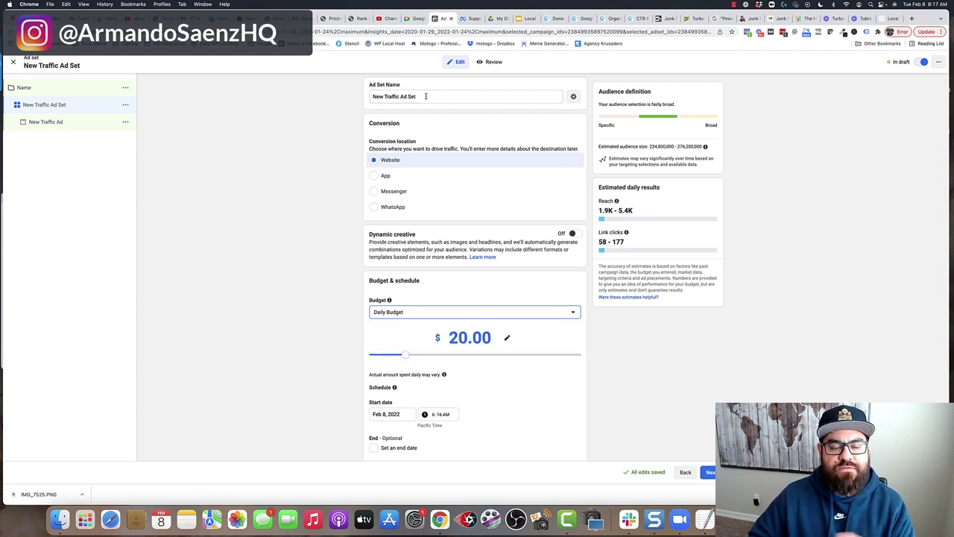
left_click_drag(426, 96, 370, 97)
type("Name")
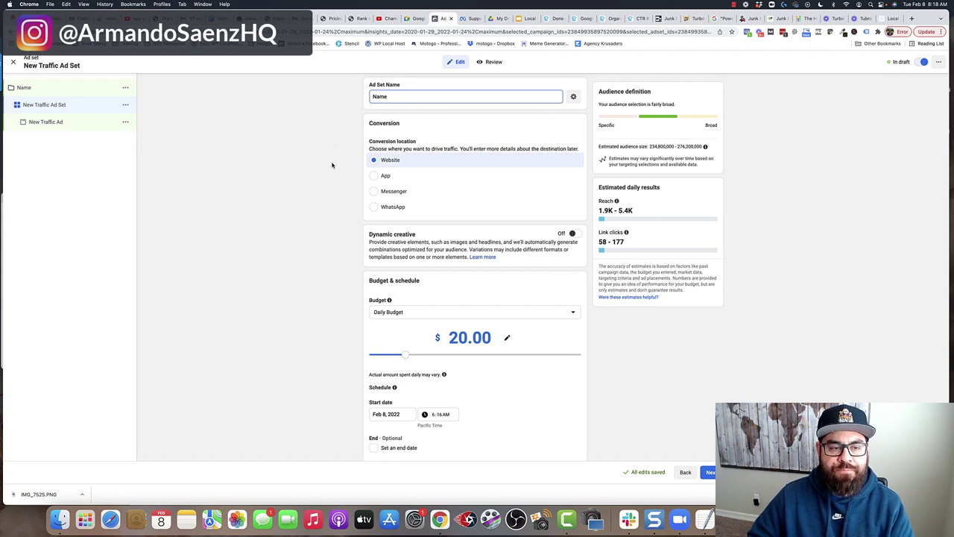
left_click(373, 162)
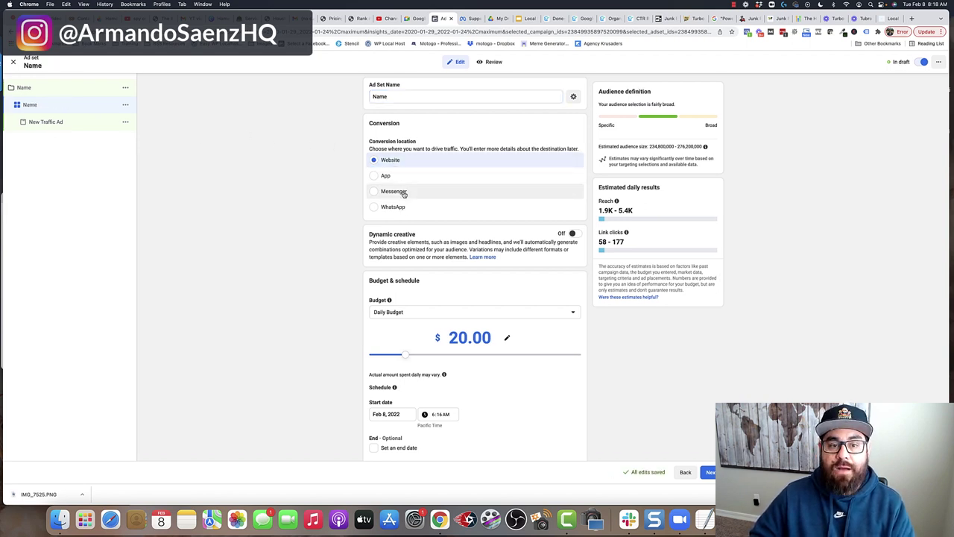
Lower the ad set's daily budget from $20 to $10.00
mouse_move(403, 192)
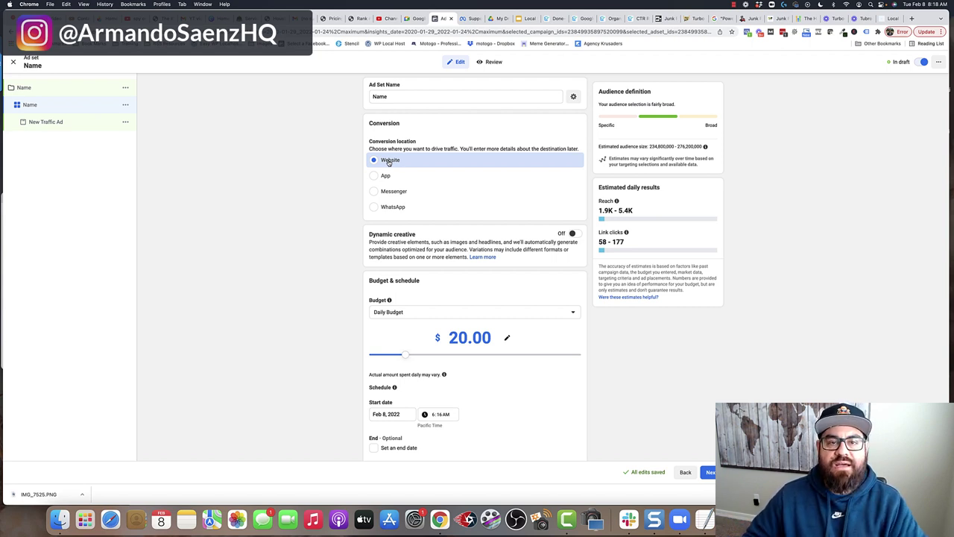
scroll(335, 235, "down", 3)
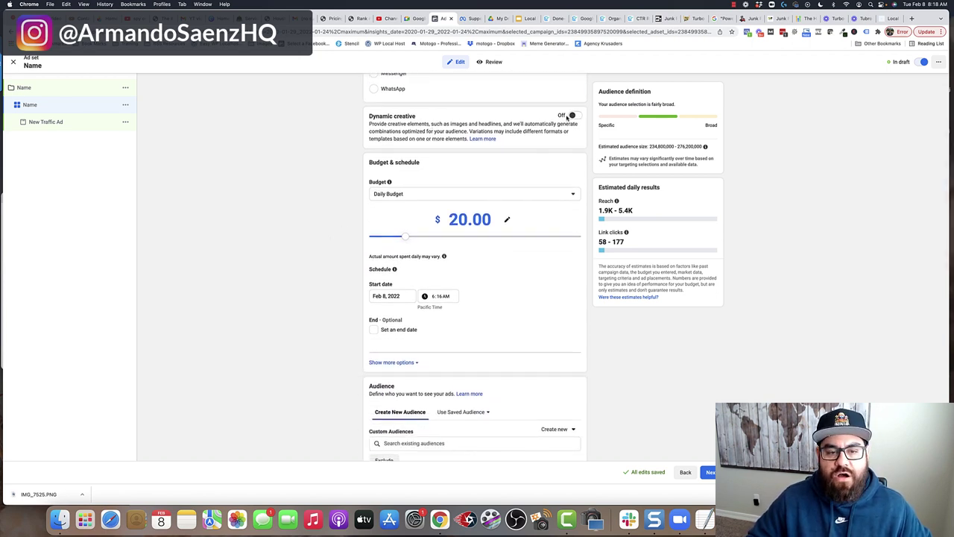
left_click(466, 195)
left_click(452, 192)
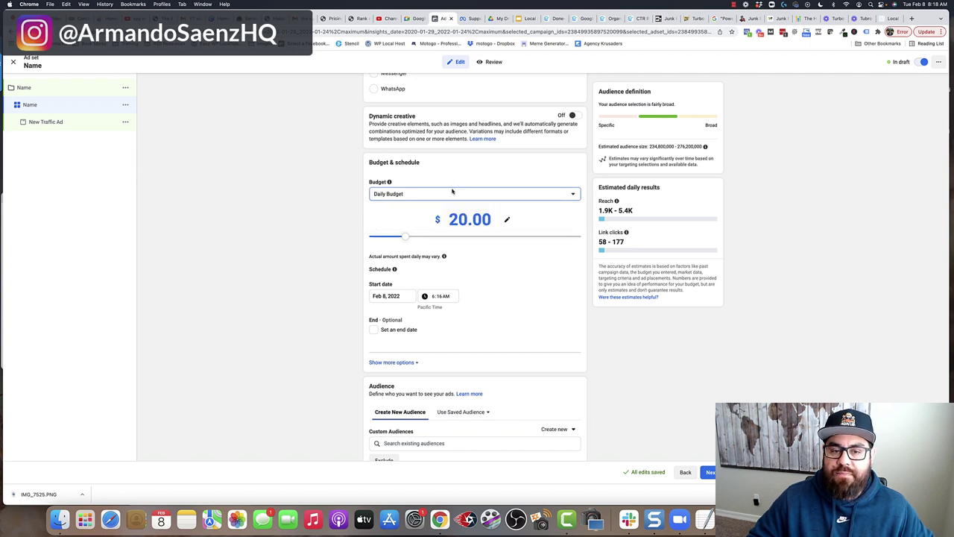
left_click_drag(406, 237, 384, 239)
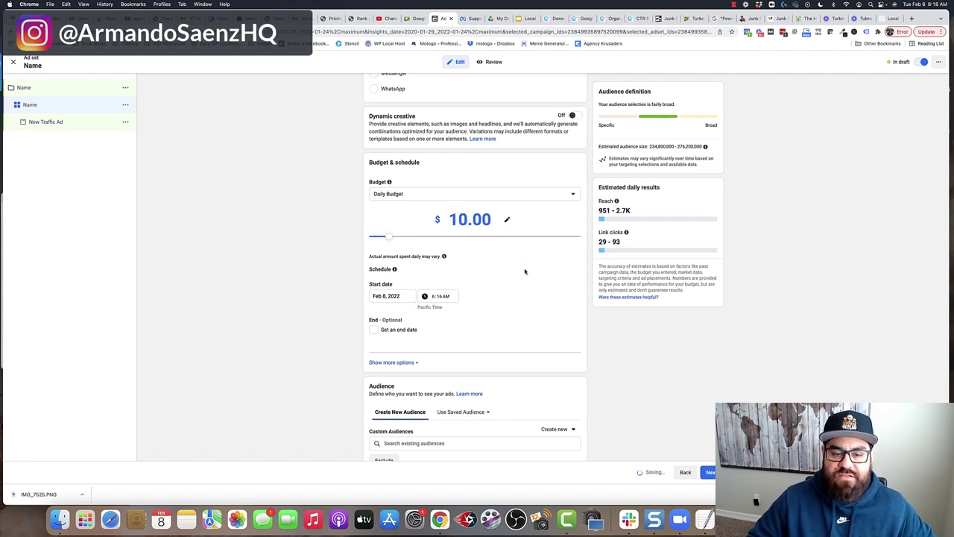
scroll(525, 271, "down", 3)
Replace United States with Houston, DMA as the ad set's target location
scroll(525, 272, "down", 5)
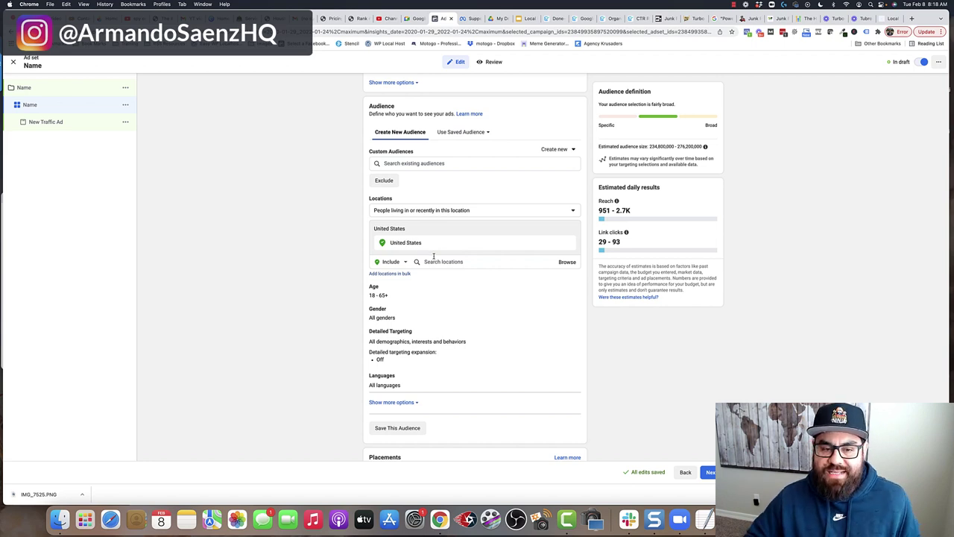
left_click(467, 262)
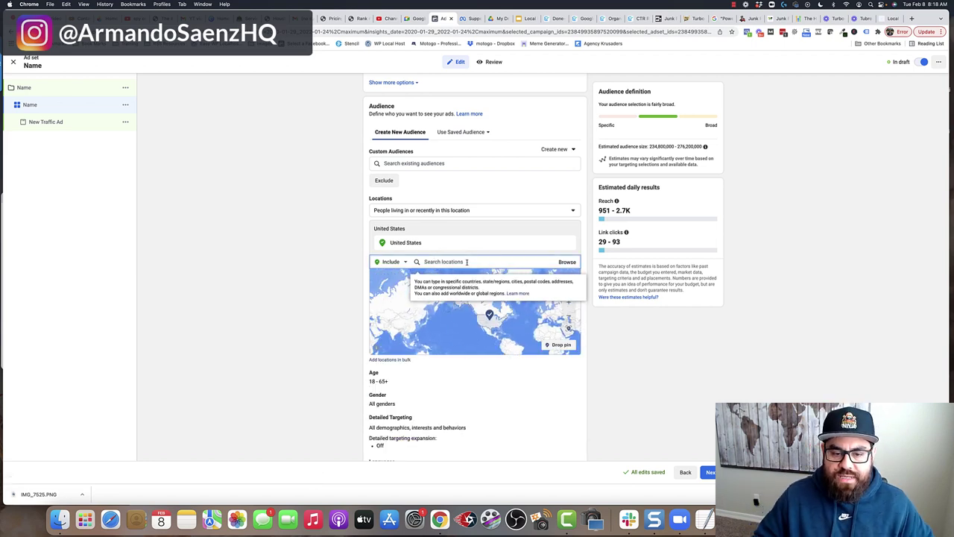
type("houston")
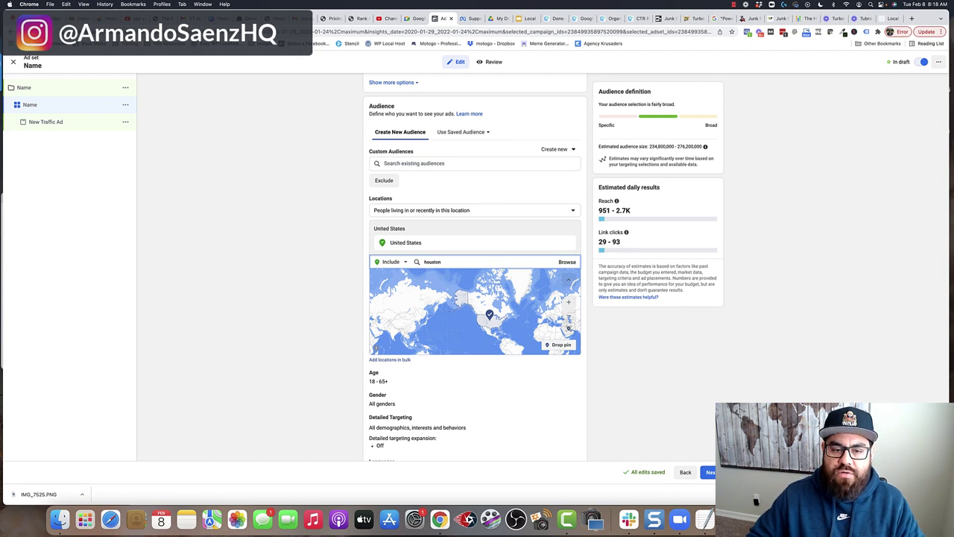
left_click(466, 264)
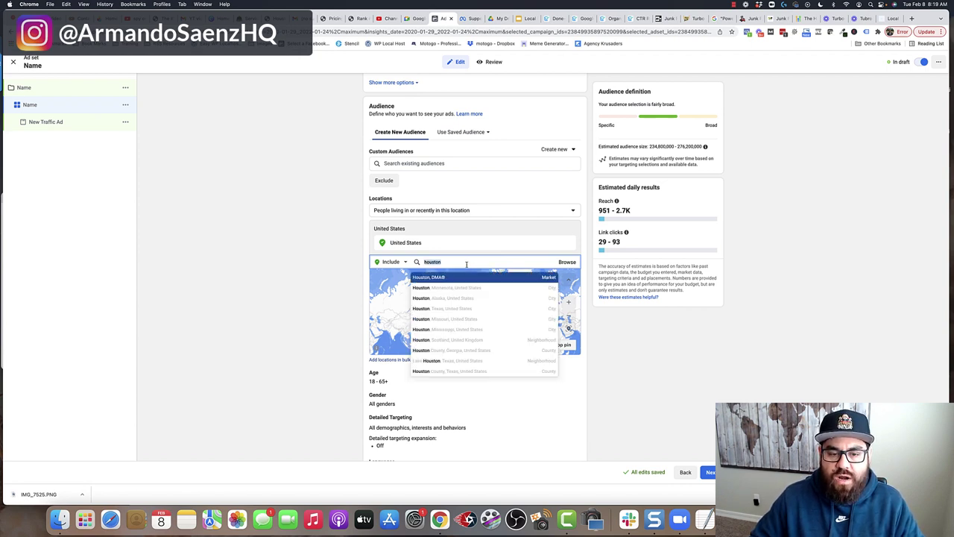
left_click(442, 278)
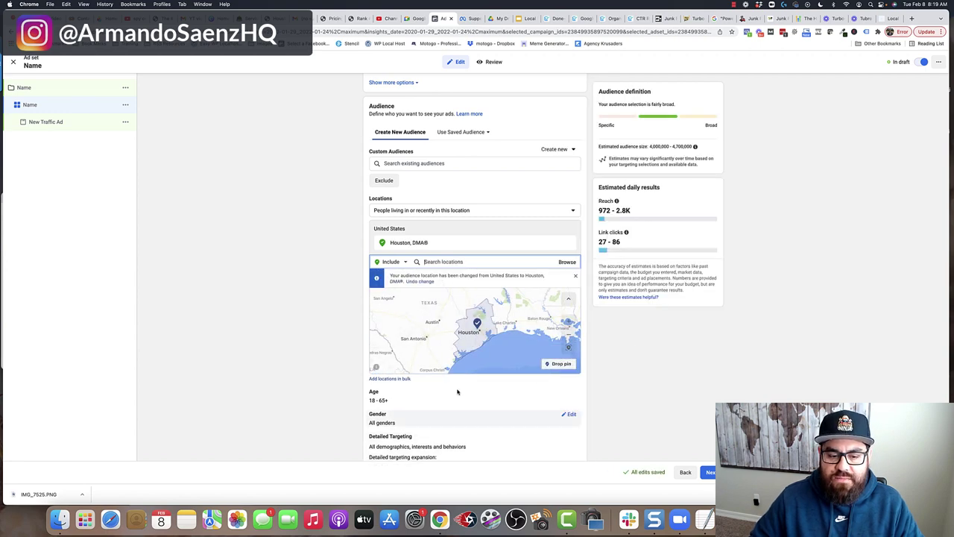
scroll(460, 387, "down", 2)
scroll(394, 329, "down", 1)
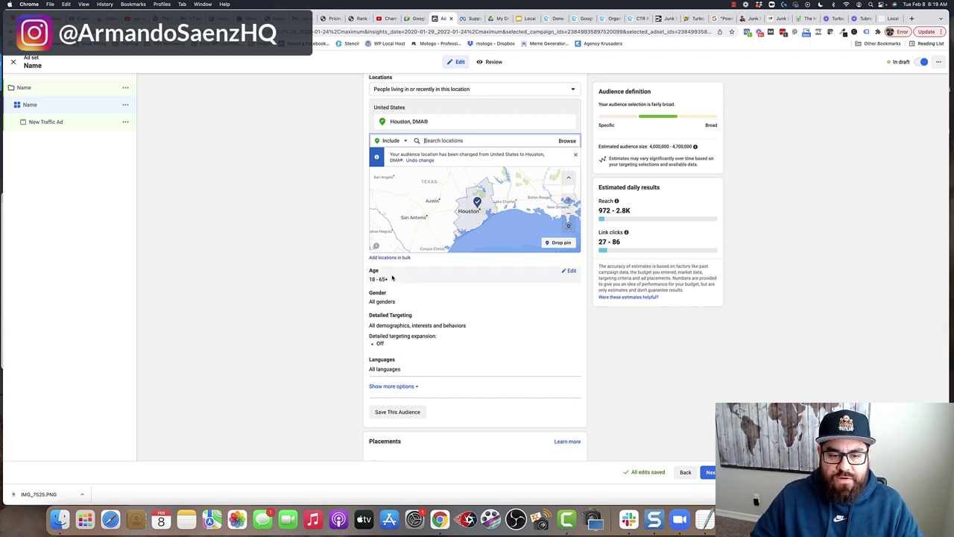
mouse_move(382, 272)
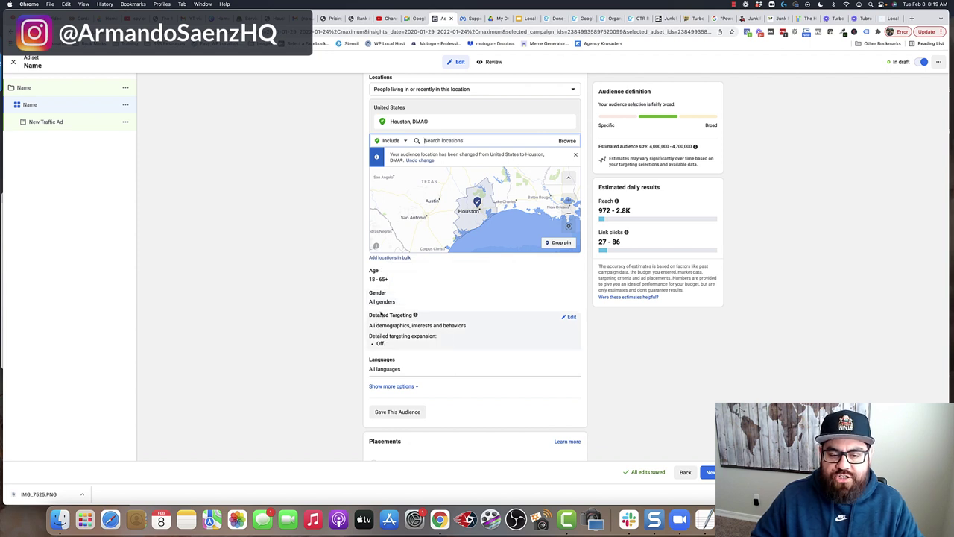
mouse_move(415, 314)
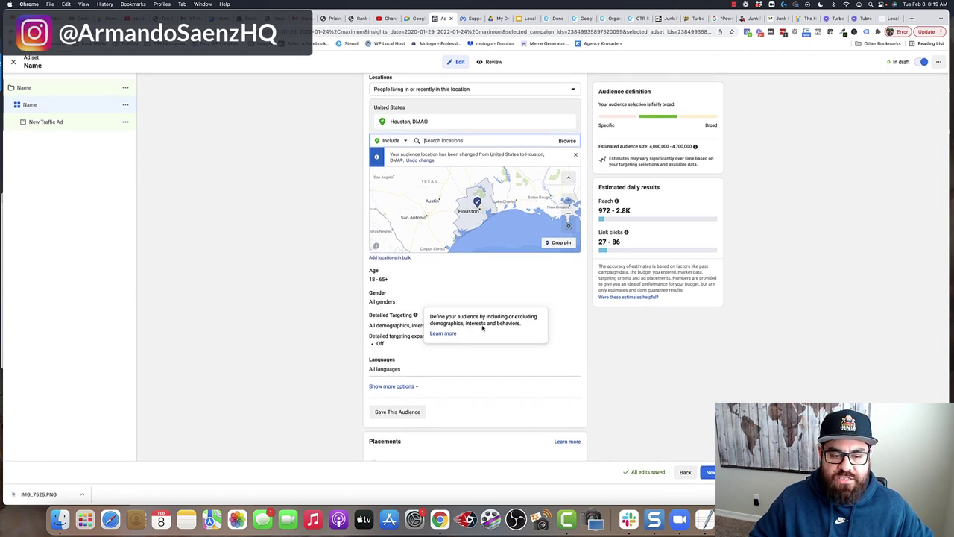
Switch to Manual placements and limit devices to mobile only
scroll(552, 342, "down", 5)
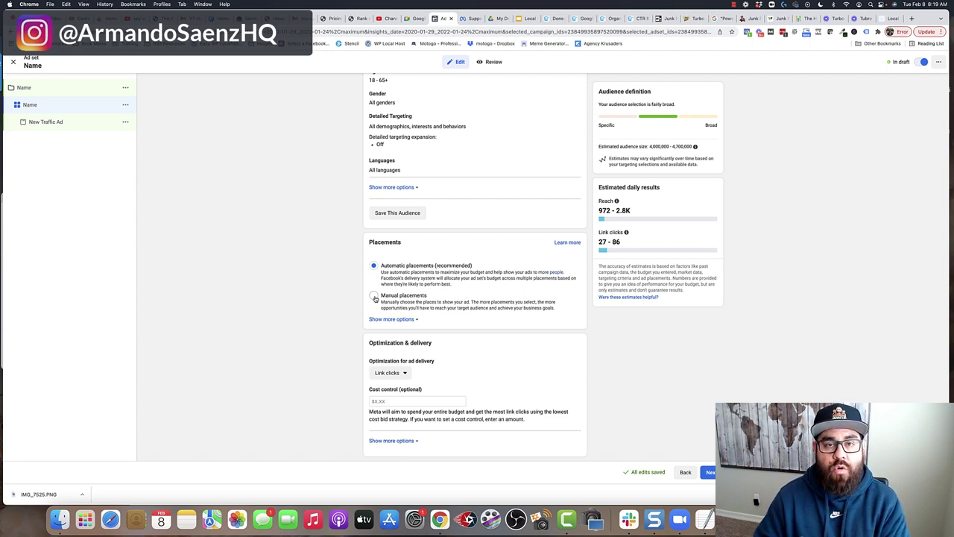
left_click(374, 296)
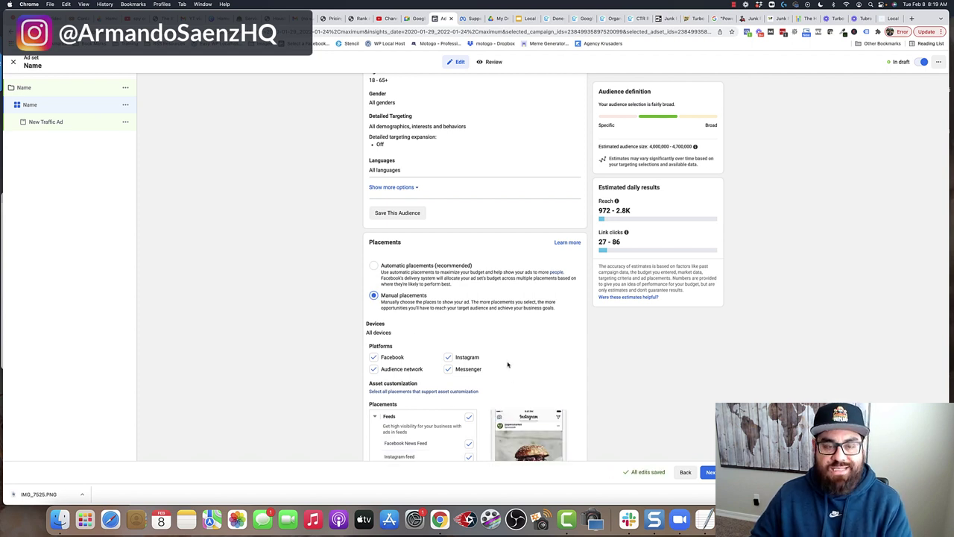
scroll(511, 365, "down", 2)
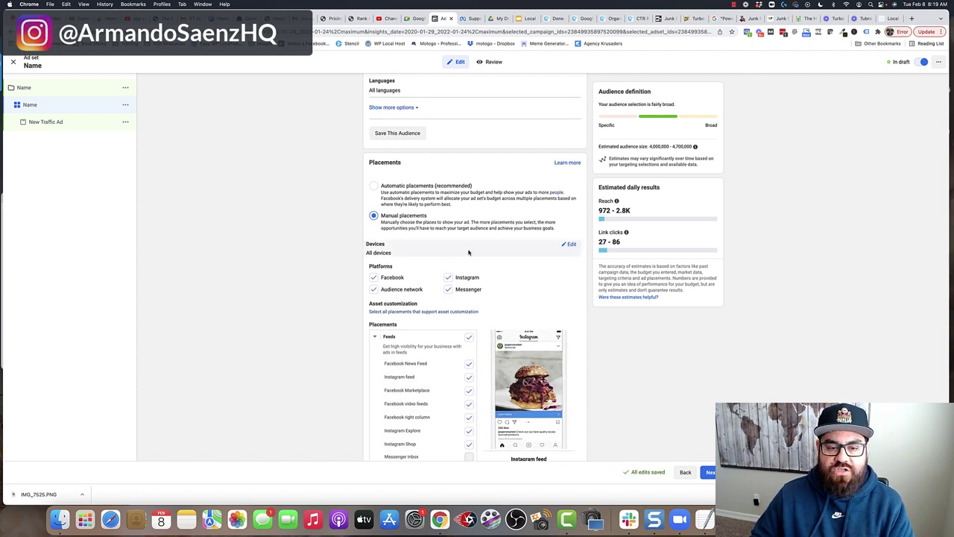
left_click(572, 248)
left_click(458, 258)
left_click(399, 286)
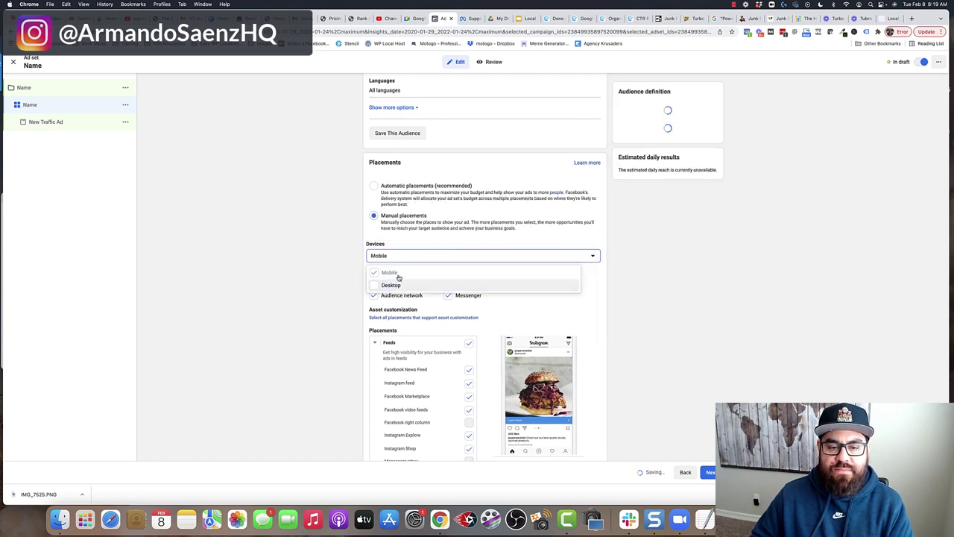
left_click(497, 308)
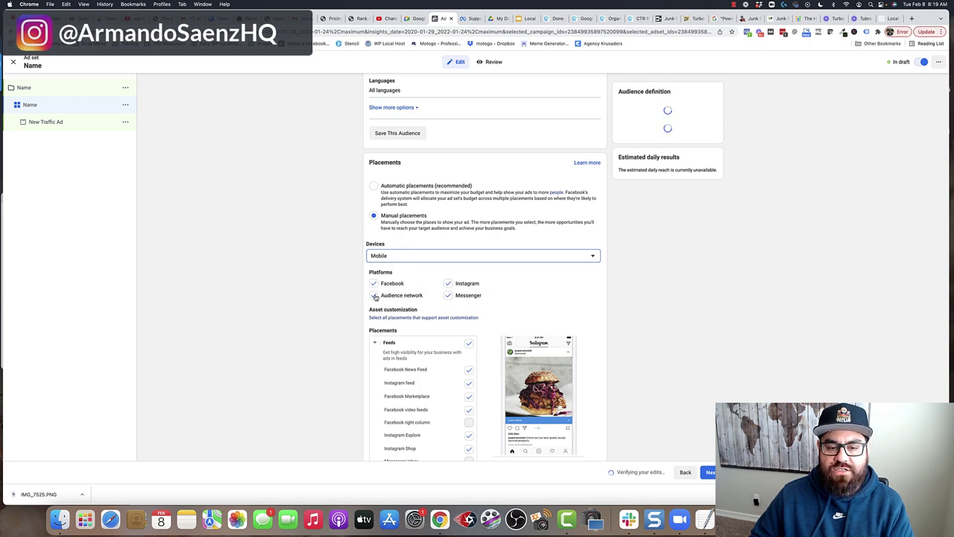
Turn off Instagram, Audience Network and Messenger, then open the New Traffic Ad
left_click(447, 285)
scroll(592, 343, "down", 2)
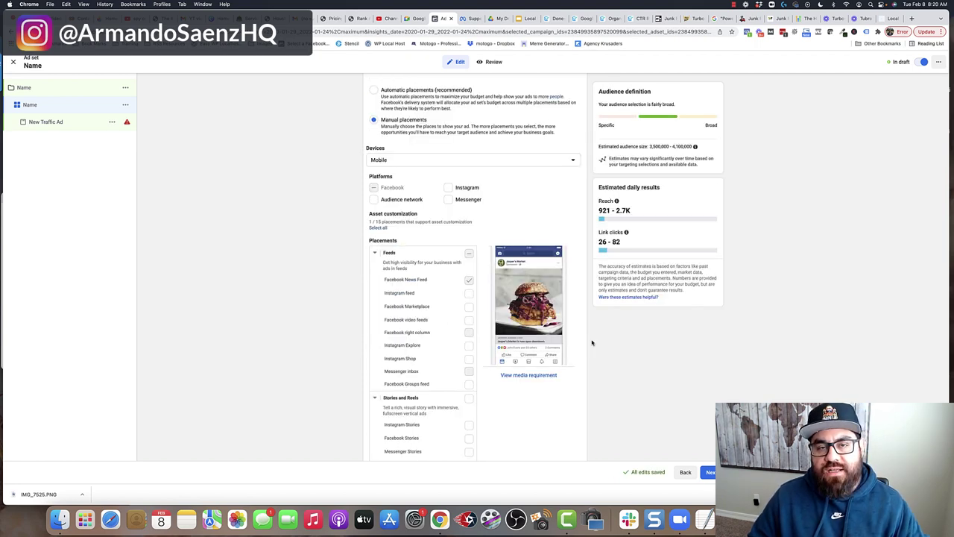
left_click(57, 123)
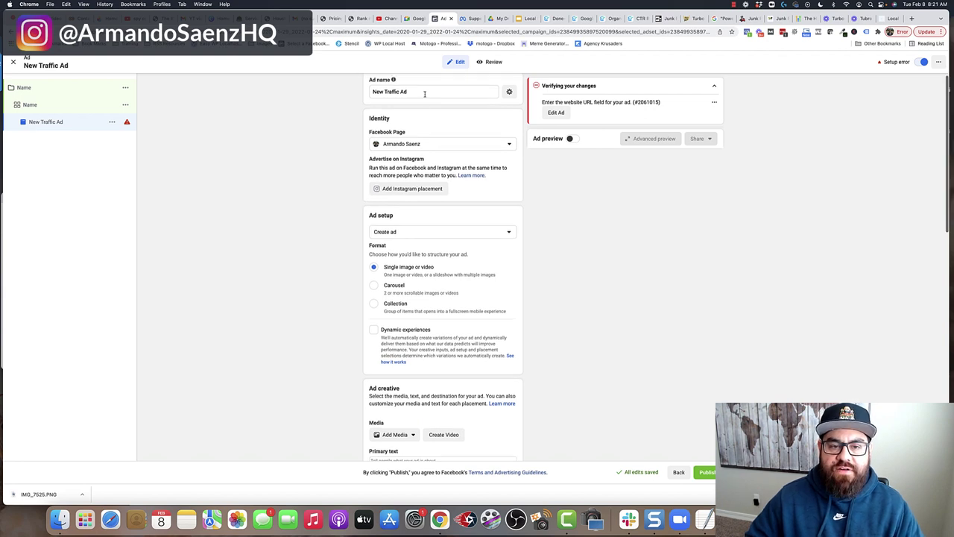
Rename the ad to 'Name', leaving the Facebook Page selection unchanged
left_click_drag(424, 92, 367, 90)
type("Name")
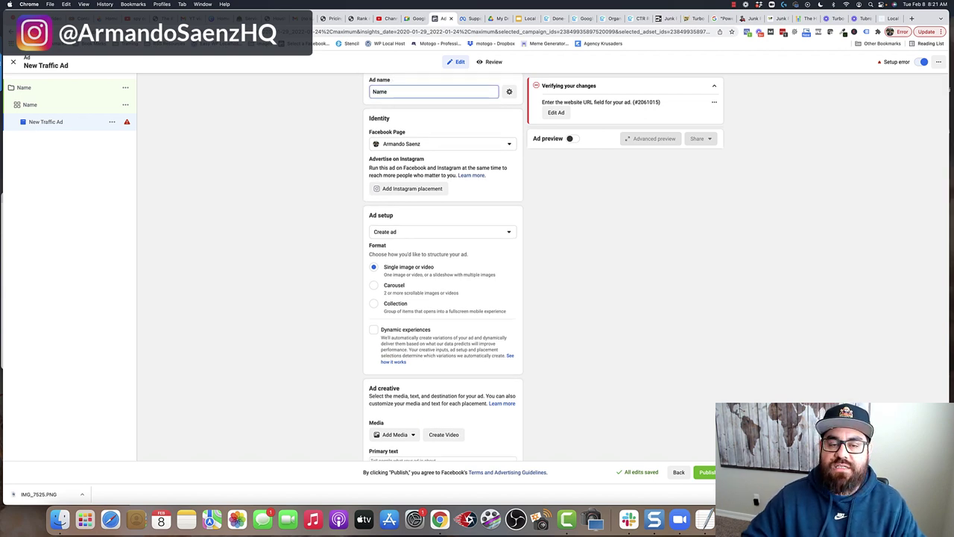
left_click(345, 117)
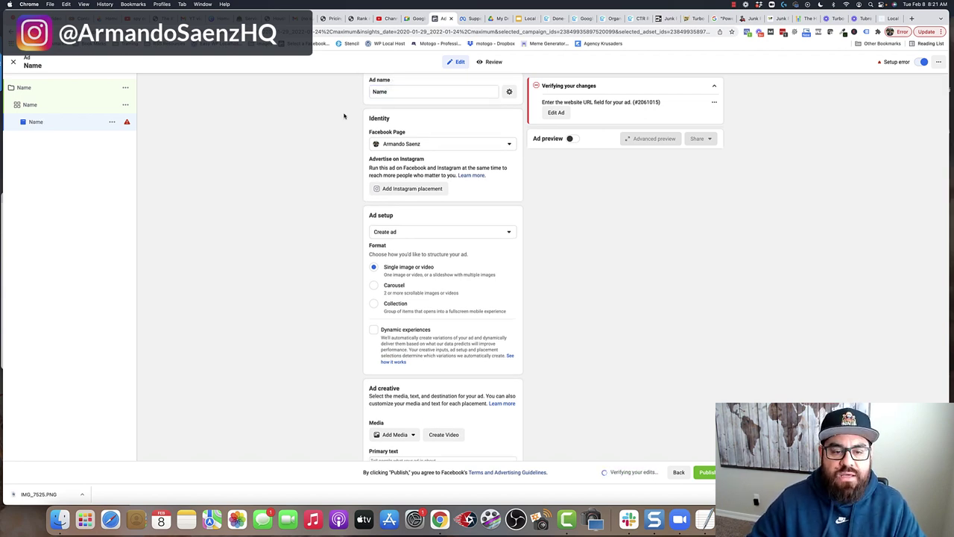
scroll(336, 209, "down", 1)
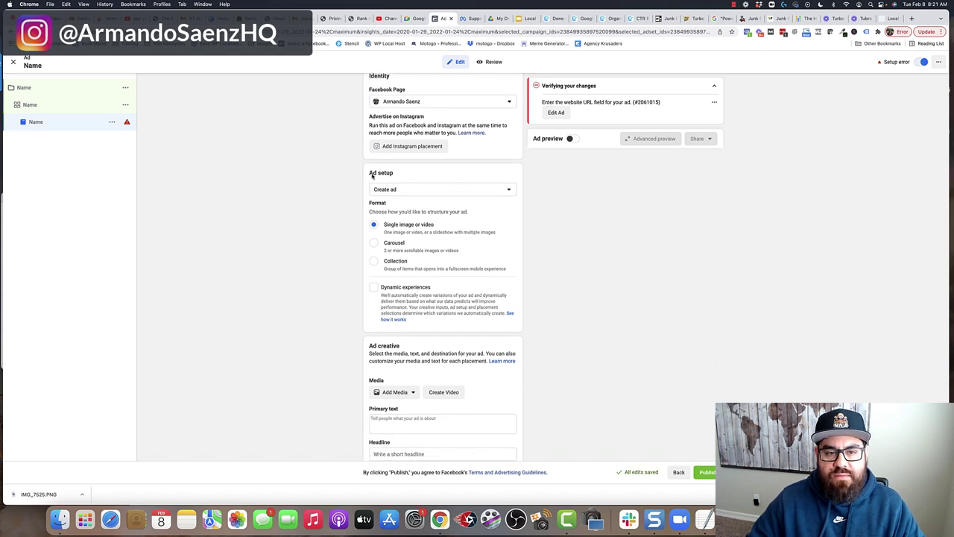
scroll(408, 160, "up", 1)
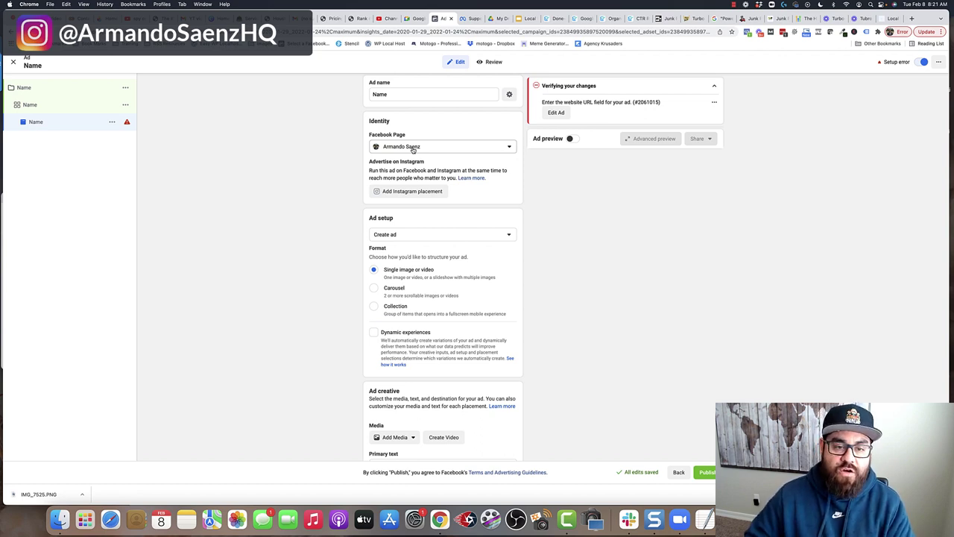
left_click(412, 148)
left_click(337, 171)
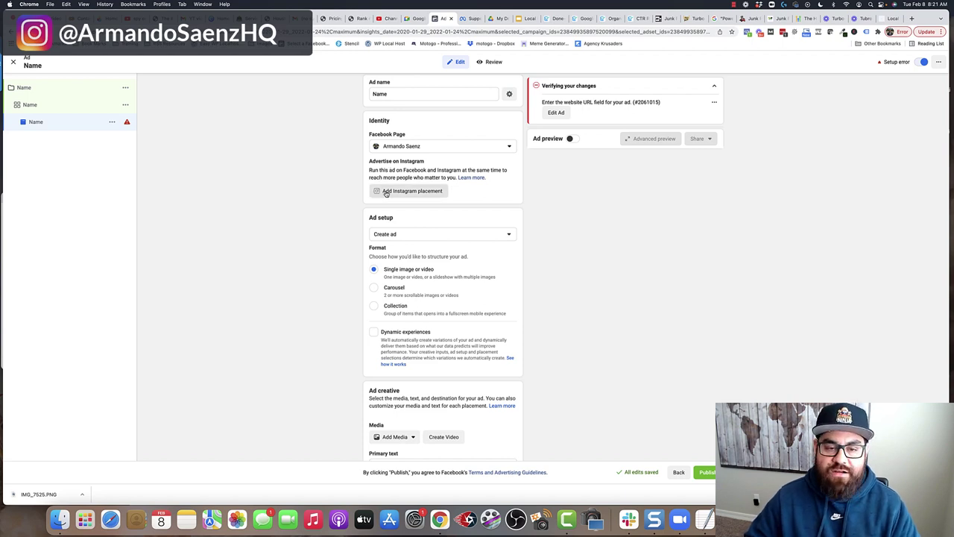
scroll(385, 193, "down", 3)
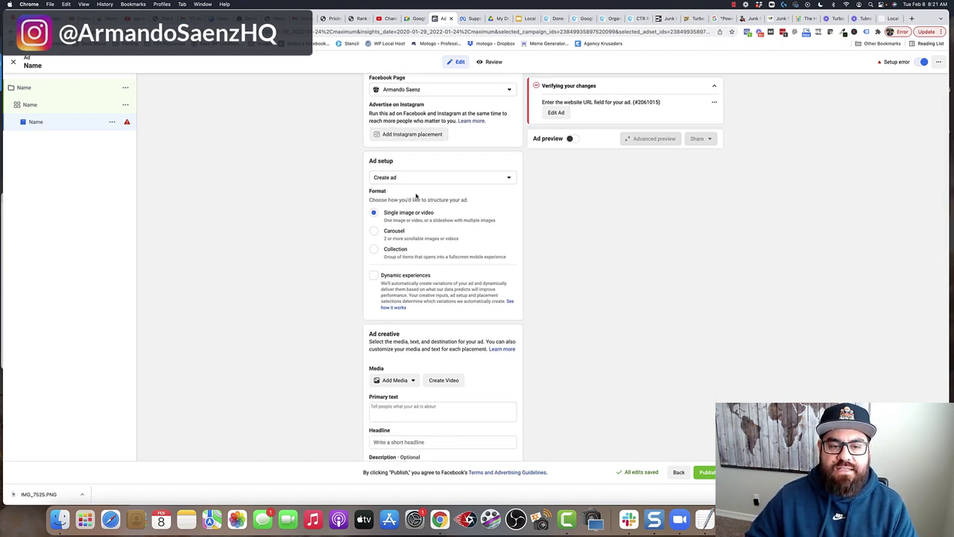
left_click(508, 179)
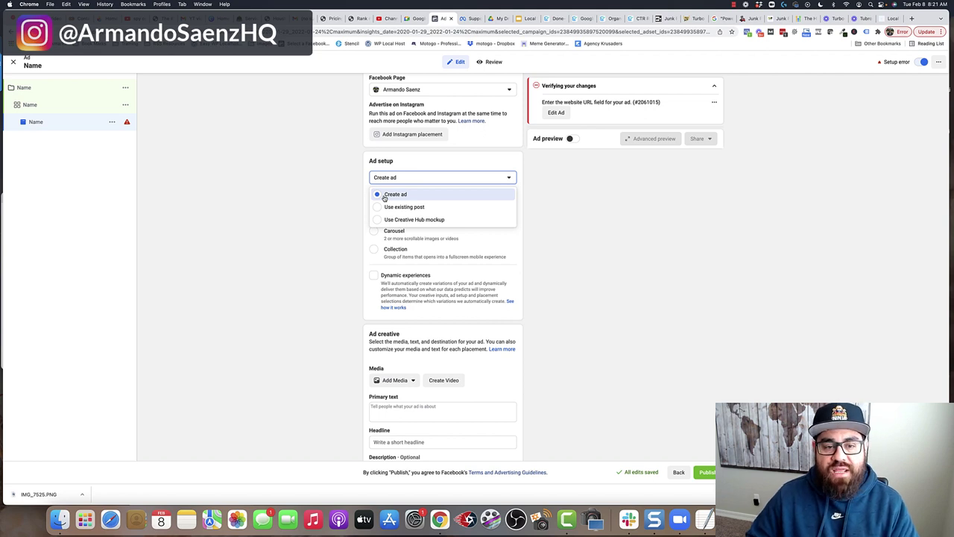
left_click(419, 166)
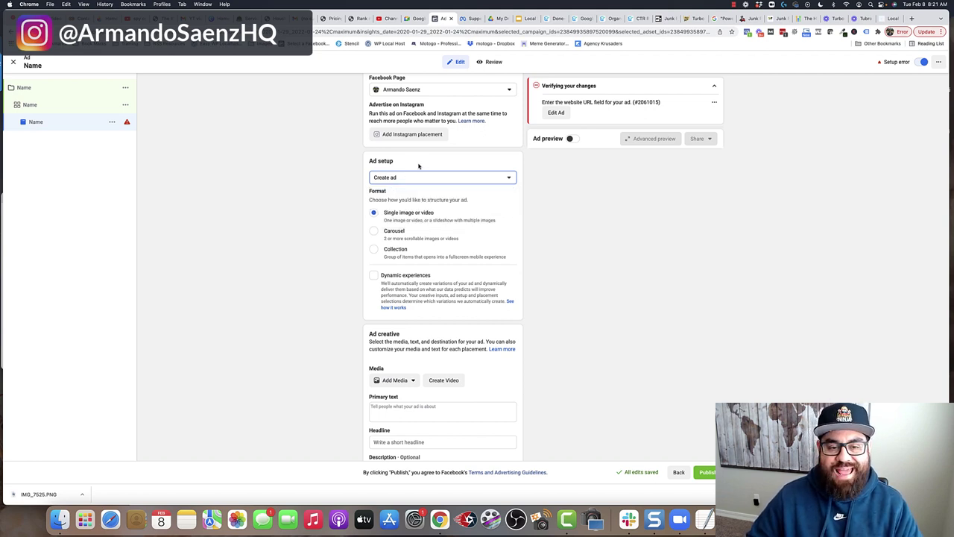
scroll(419, 166, "down", 1)
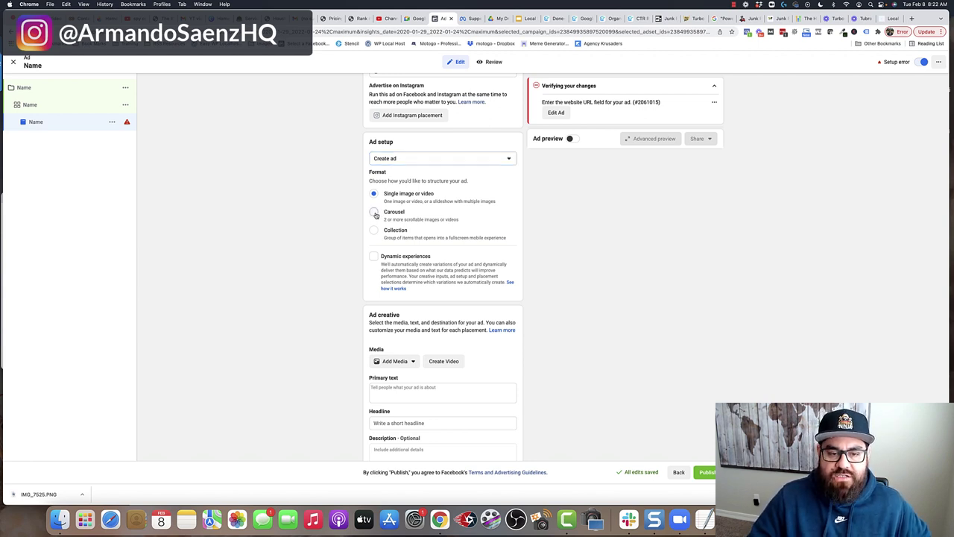
Switch the ad format to Carousel and review its three cards, primary text and call-to-action sections
left_click(375, 213)
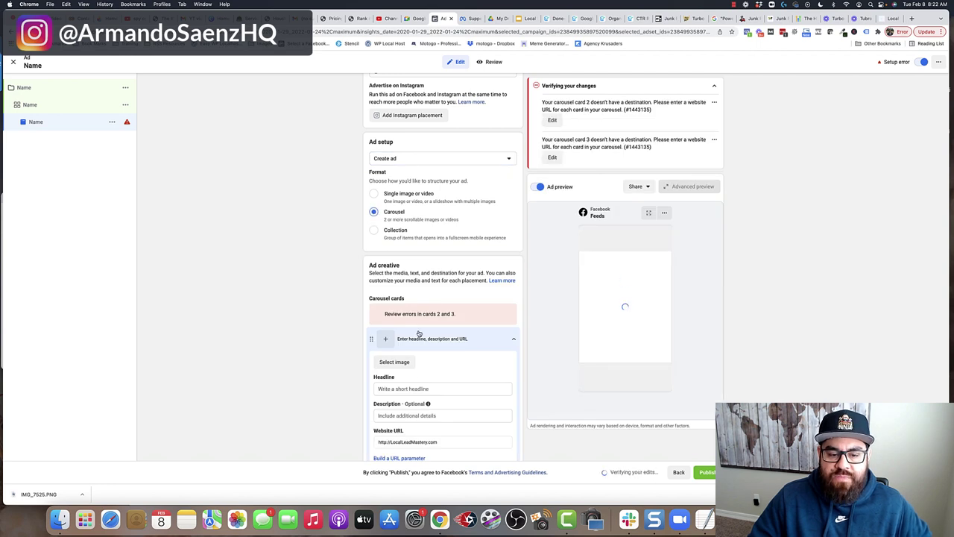
scroll(489, 309, "down", 1)
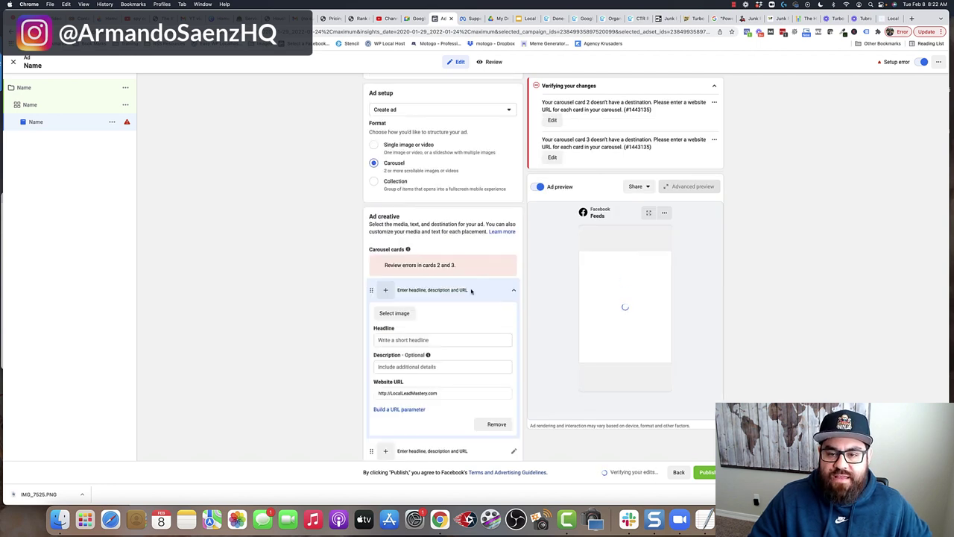
scroll(425, 331, "down", 3)
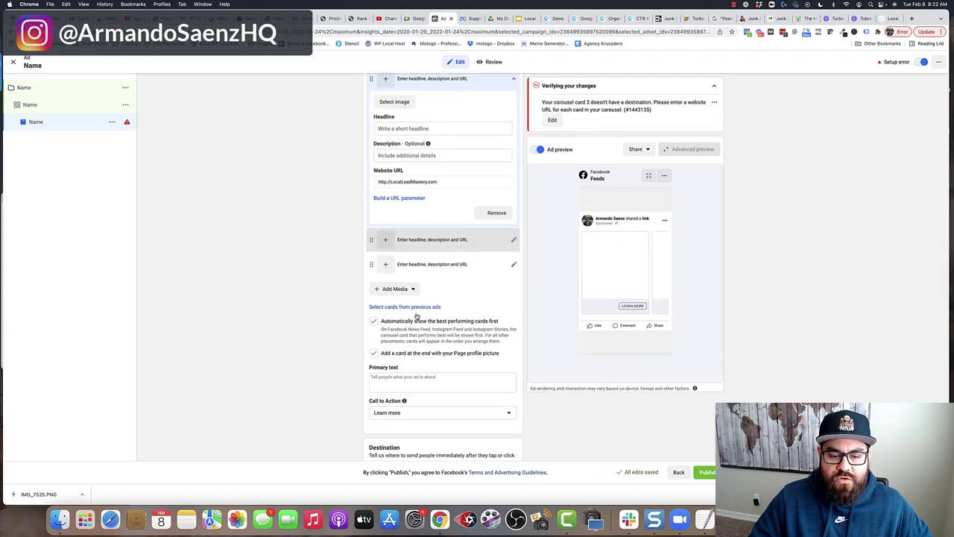
scroll(411, 305, "down", 2)
scroll(419, 270, "up", 8)
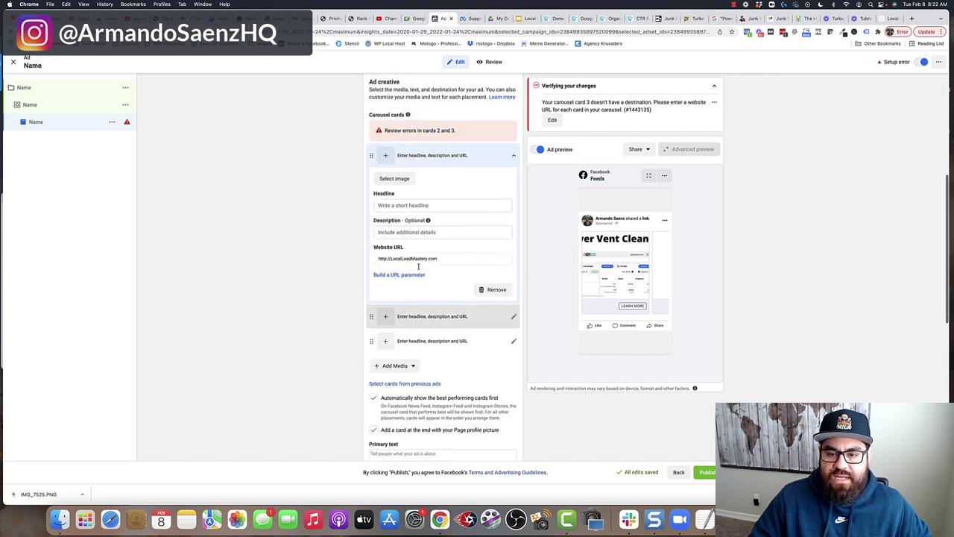
scroll(471, 288, "up", 2)
scroll(471, 288, "down", 6)
scroll(472, 291, "down", 3)
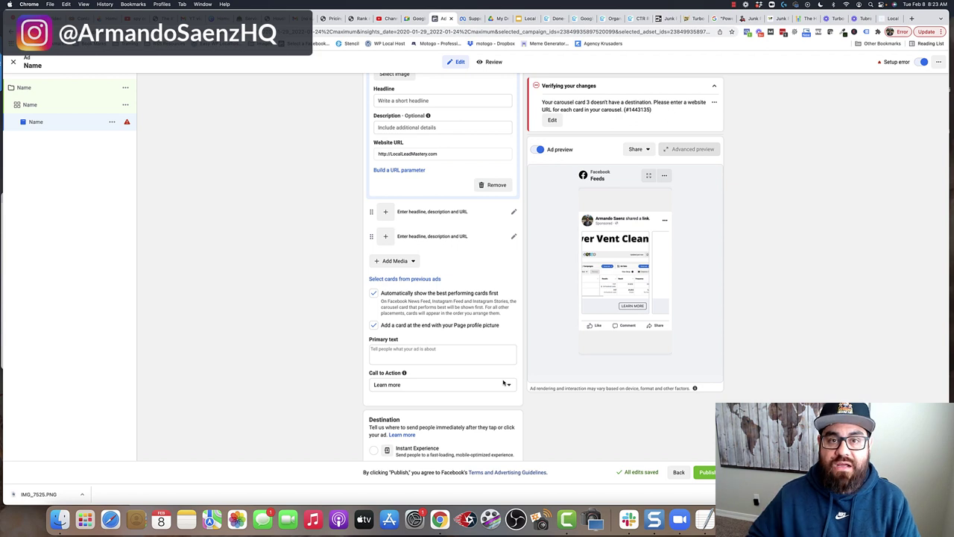
scroll(503, 382, "up", 5)
scroll(492, 335, "down", 2)
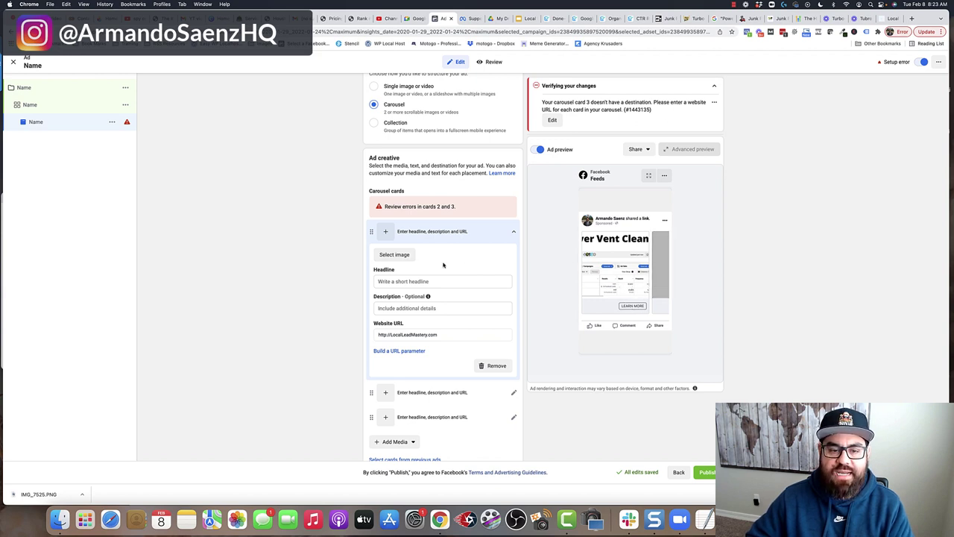
Add an image to card 1 and check its headline 'Learn Fb Ads in 60 minutes'
left_click(394, 254)
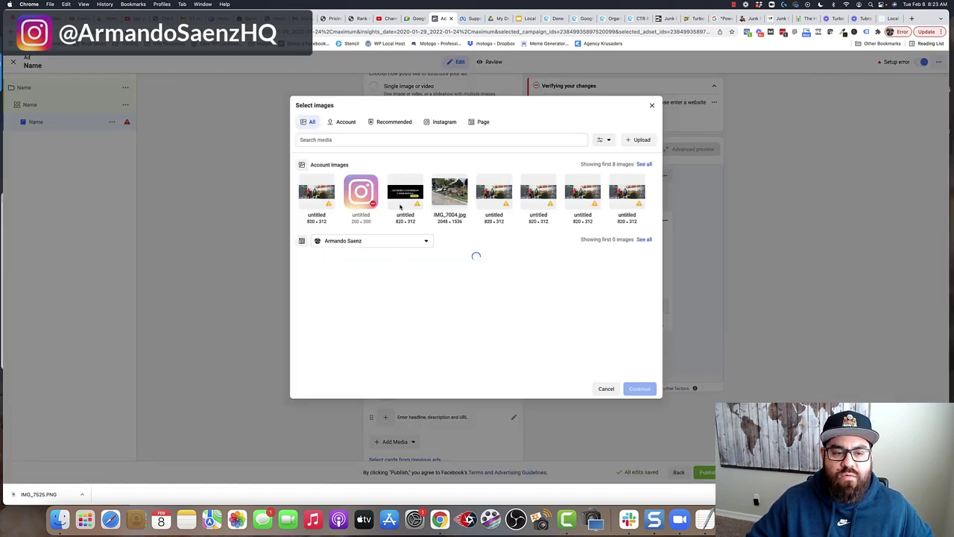
left_click(639, 388)
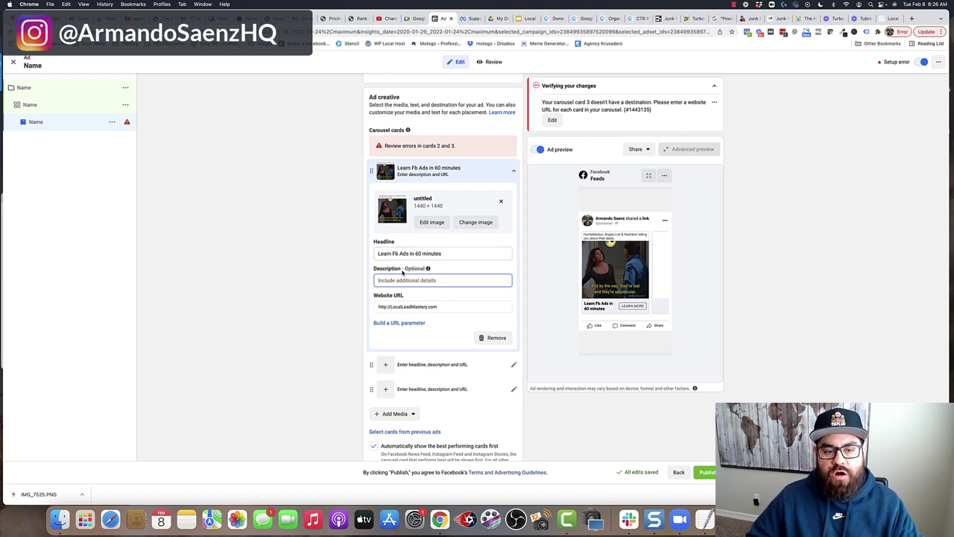
left_click_drag(378, 254, 451, 255)
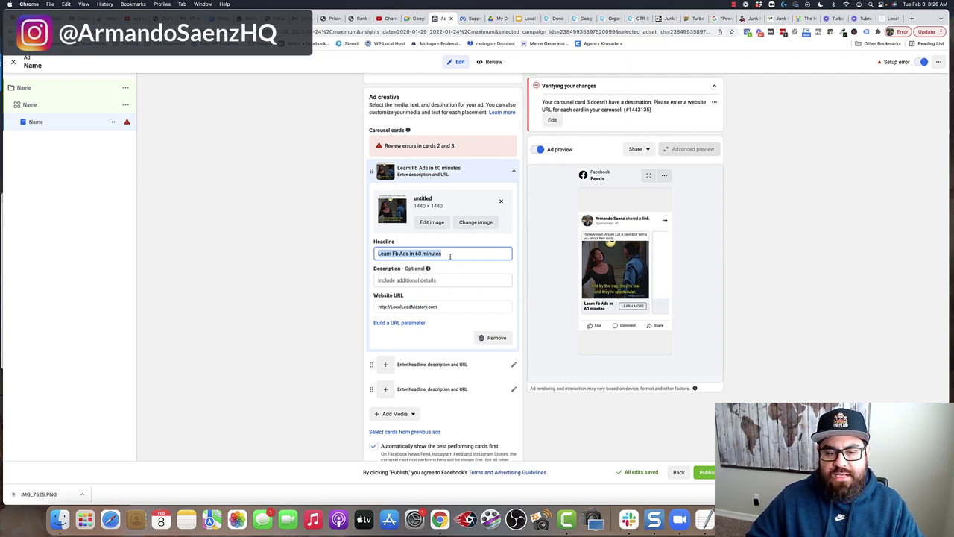
left_click(393, 254)
left_click_drag(377, 253, 460, 254)
left_click(458, 257)
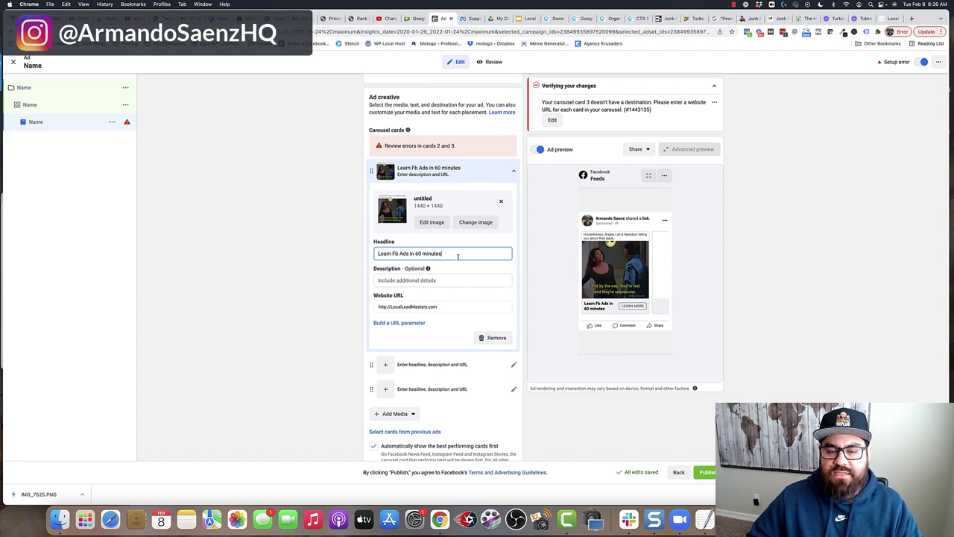
Preview the LocalLeadMastery.com landing page in another tab and verify card 1's website URL
left_click(892, 19)
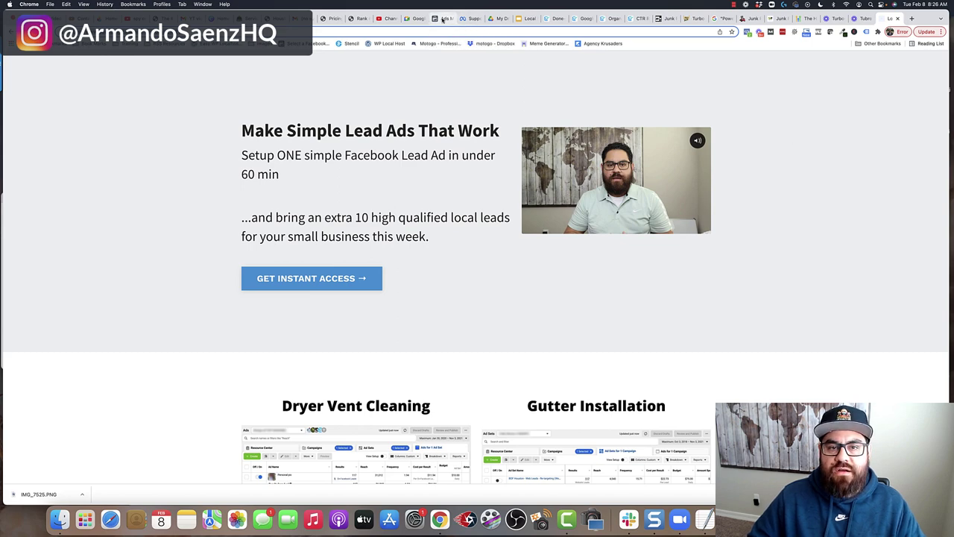
left_click(442, 18)
left_click_drag(440, 306, 375, 306)
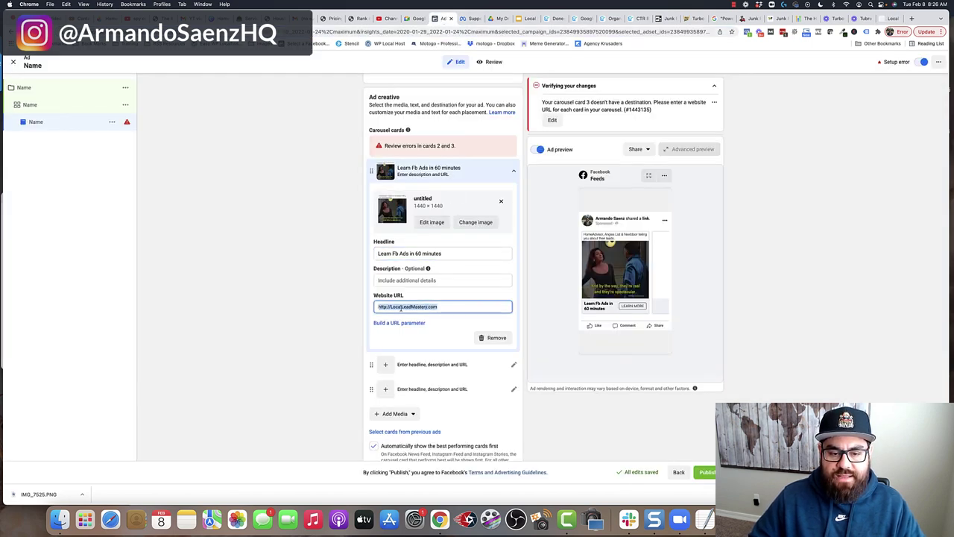
left_click(504, 321)
scroll(500, 318, "down", 3)
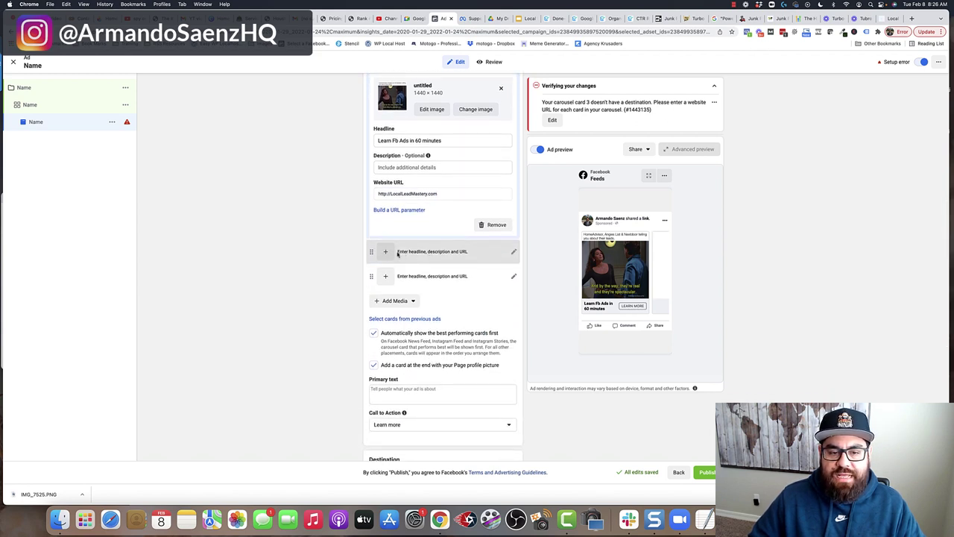
Give carousel card 2 the 1200 × 914 photo as its image
left_click(388, 253)
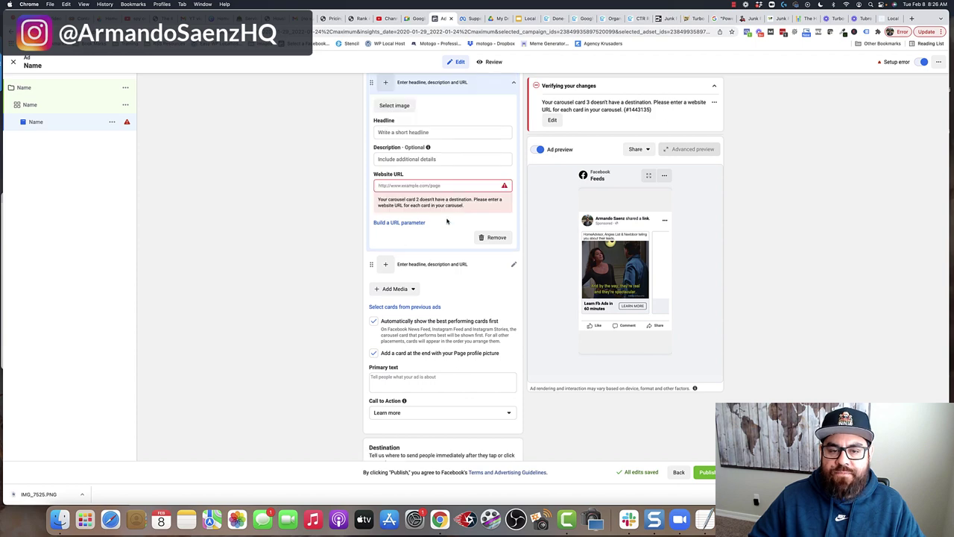
scroll(432, 201, "up", 2)
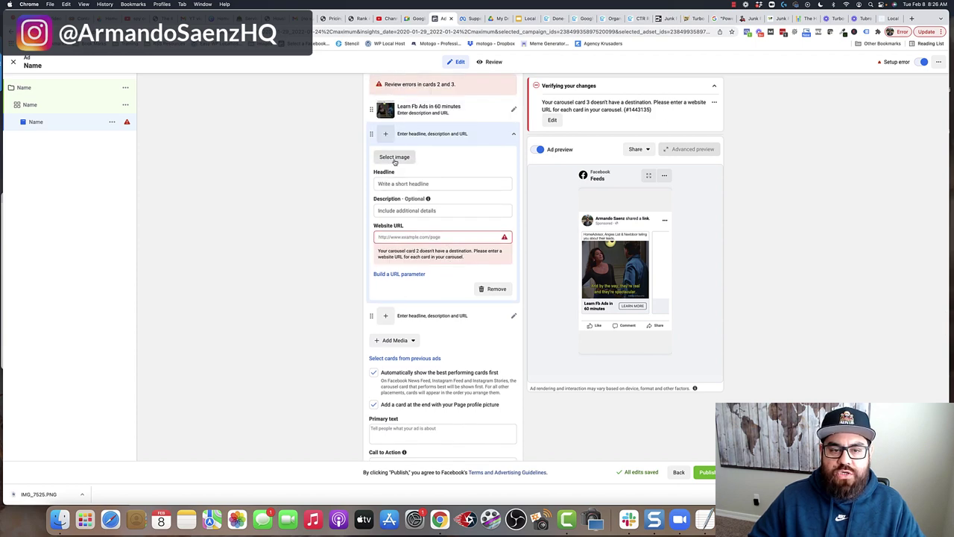
left_click(394, 157)
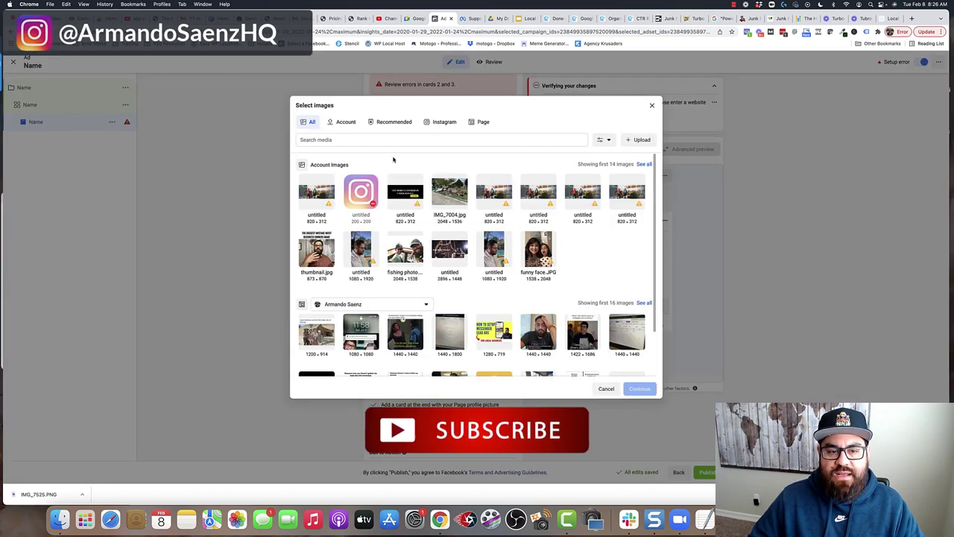
scroll(544, 333, "down", 2)
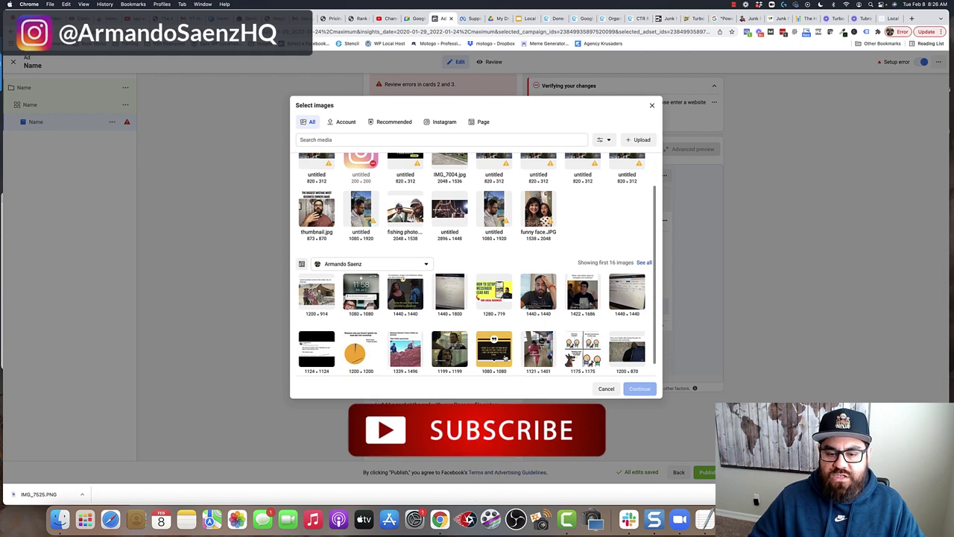
scroll(441, 307, "down", 1)
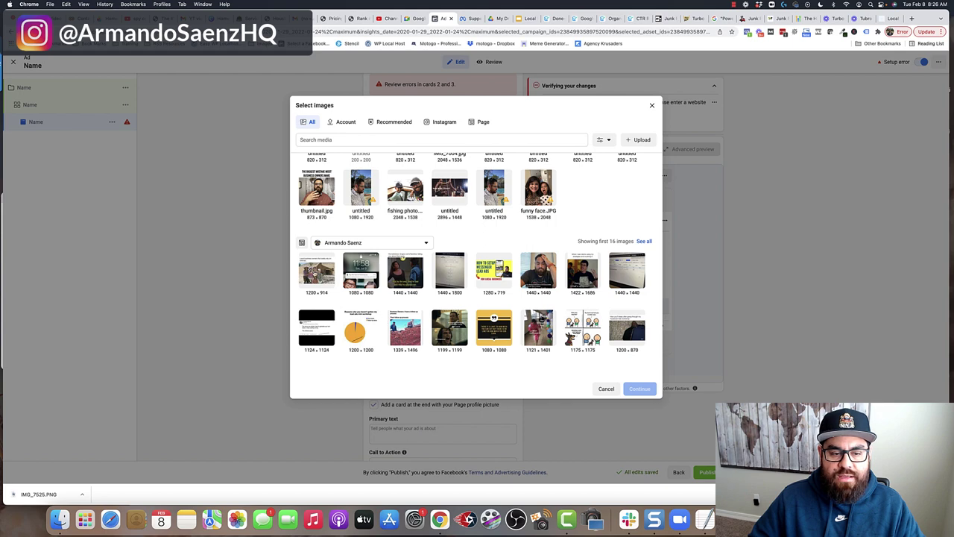
left_click(316, 271)
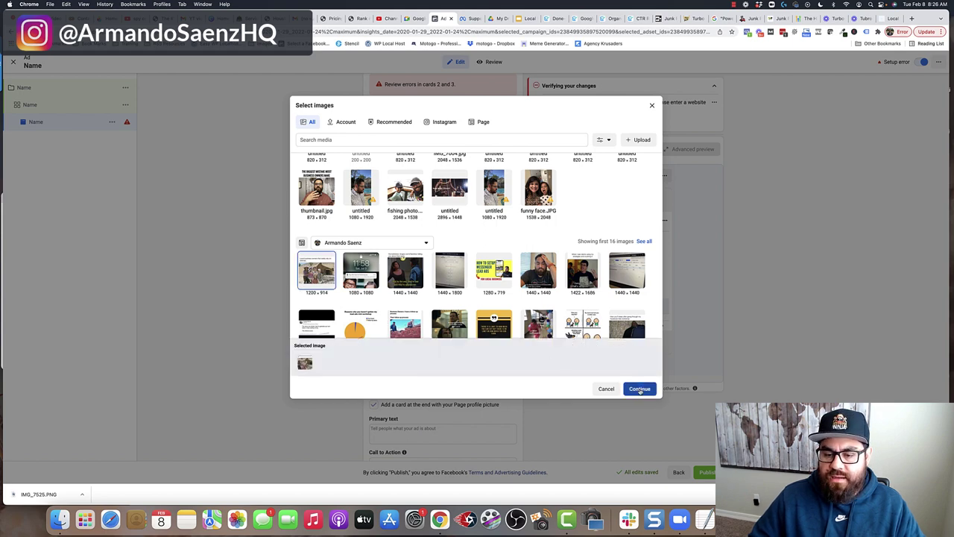
left_click(639, 389)
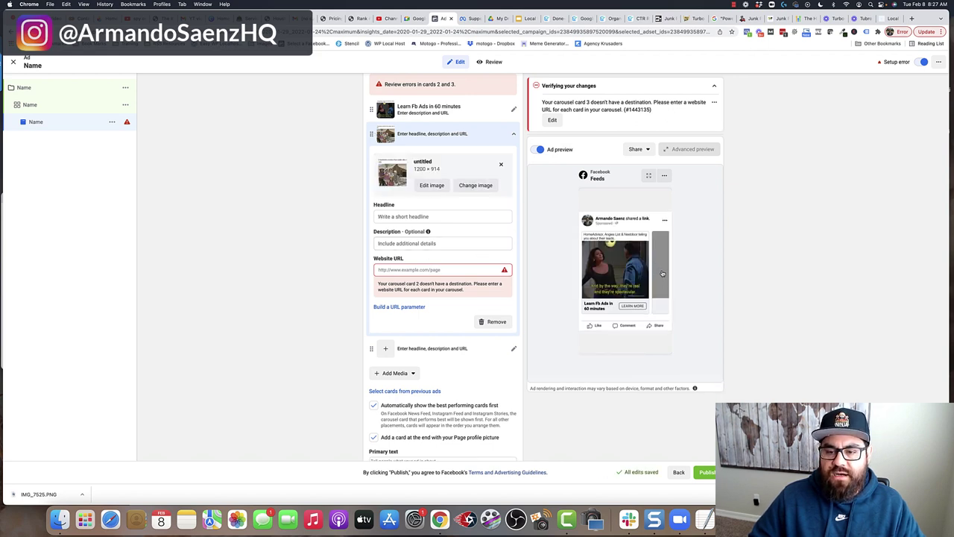
left_click(433, 217)
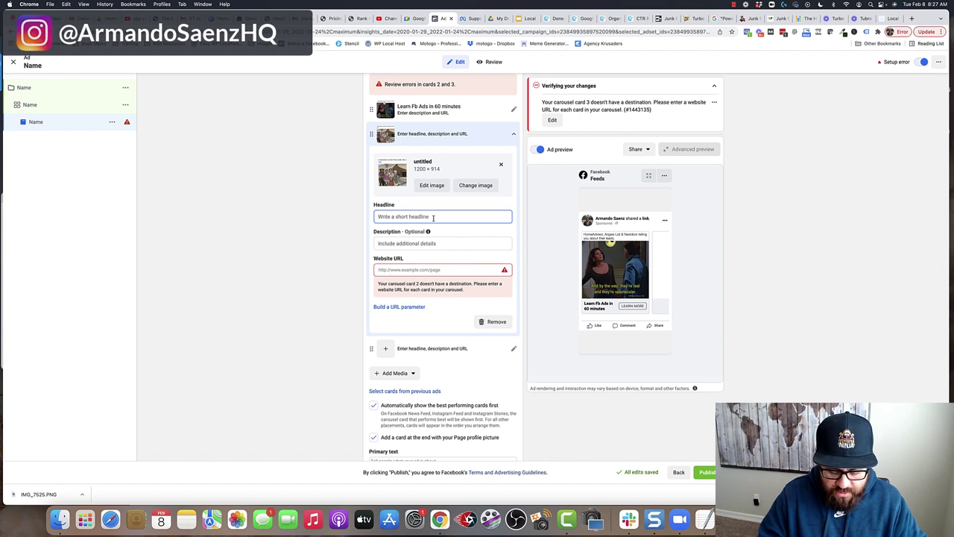
type("Headline goes here")
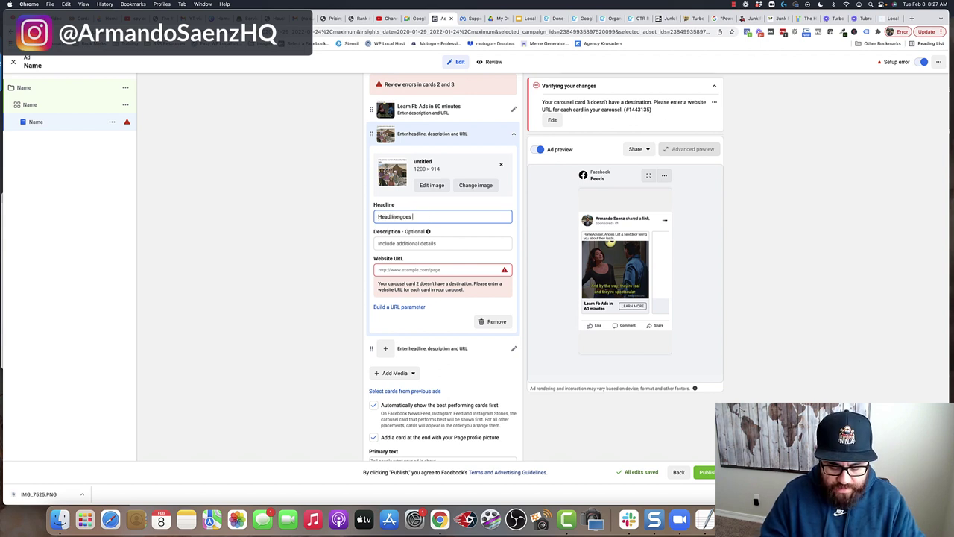
left_click(424, 270)
type("https://www.saenzdigitalacademy.com/LLM21")
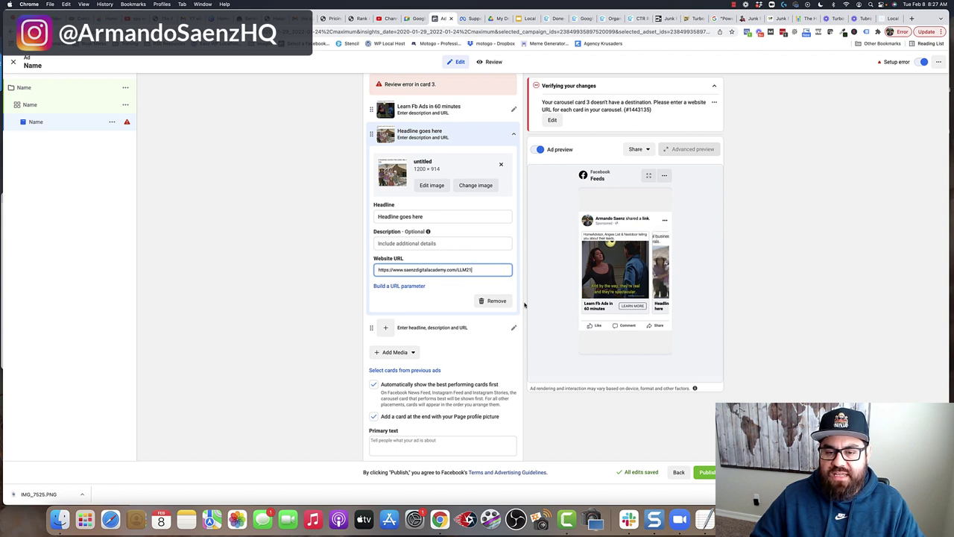
scroll(433, 280, "down", 2)
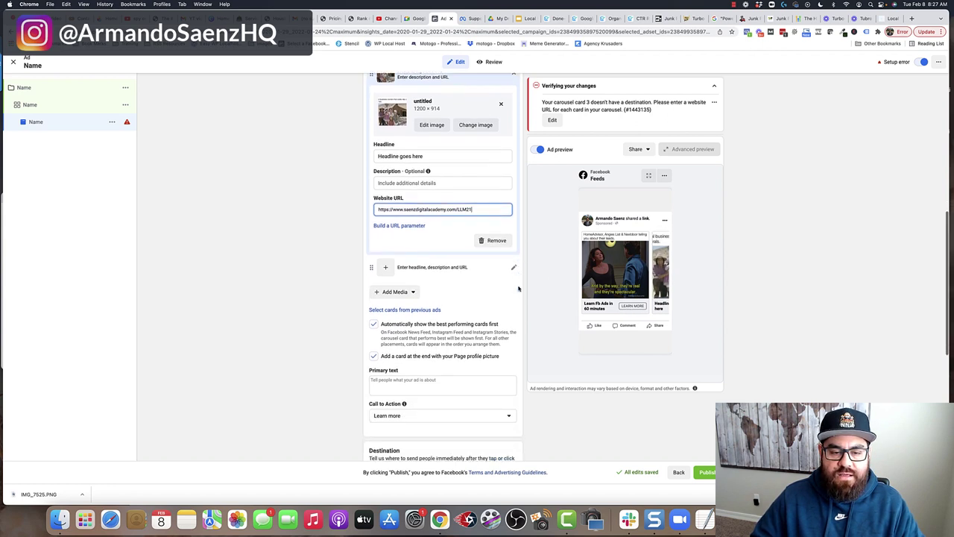
Open the third carousel card and review its contents
left_click(388, 267)
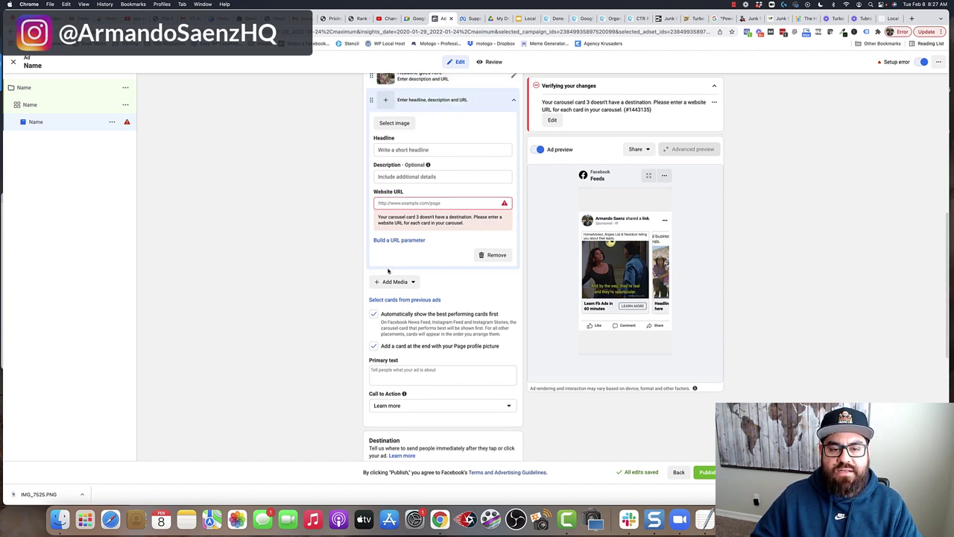
scroll(417, 193, "up", 1)
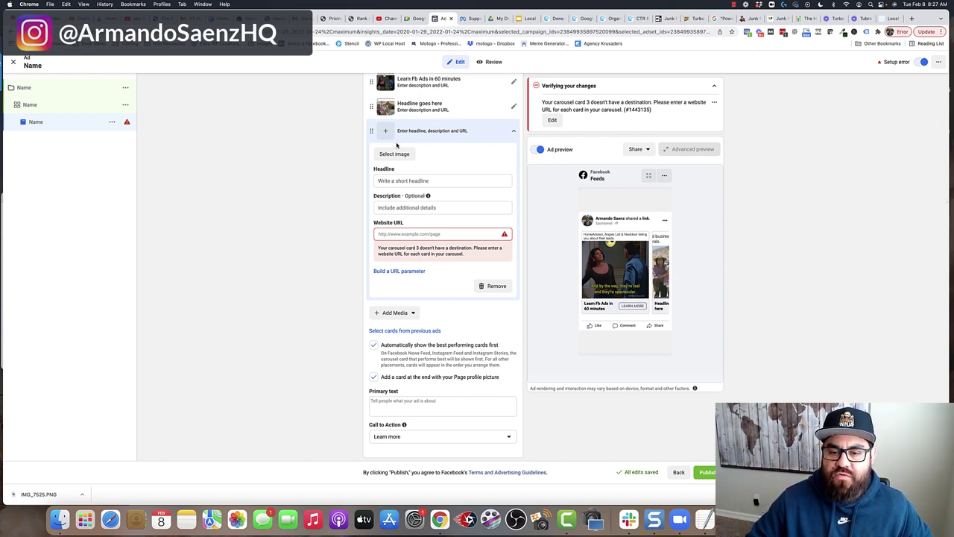
scroll(469, 305, "down", 2)
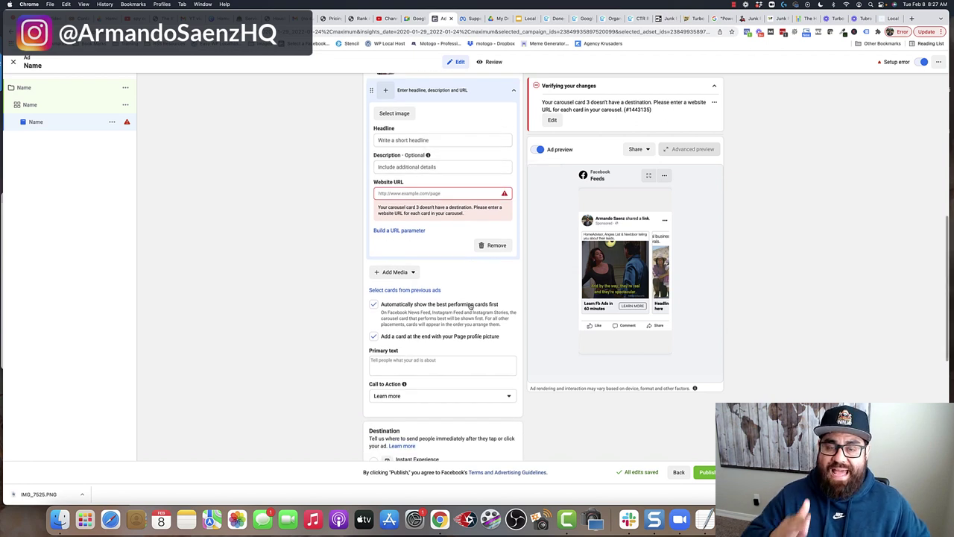
Append one more image card and one video card to the carousel
left_click(413, 273)
left_click(402, 290)
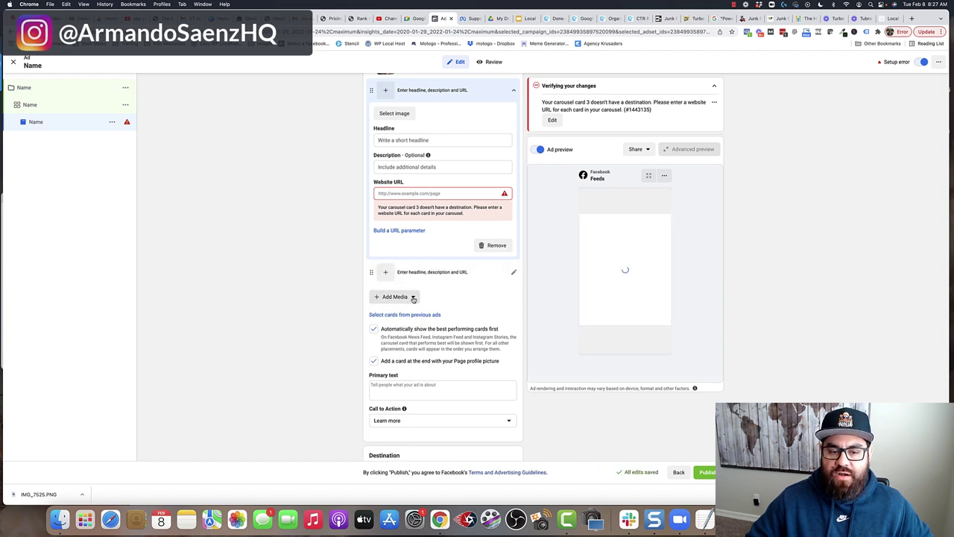
left_click(388, 298)
left_click(398, 324)
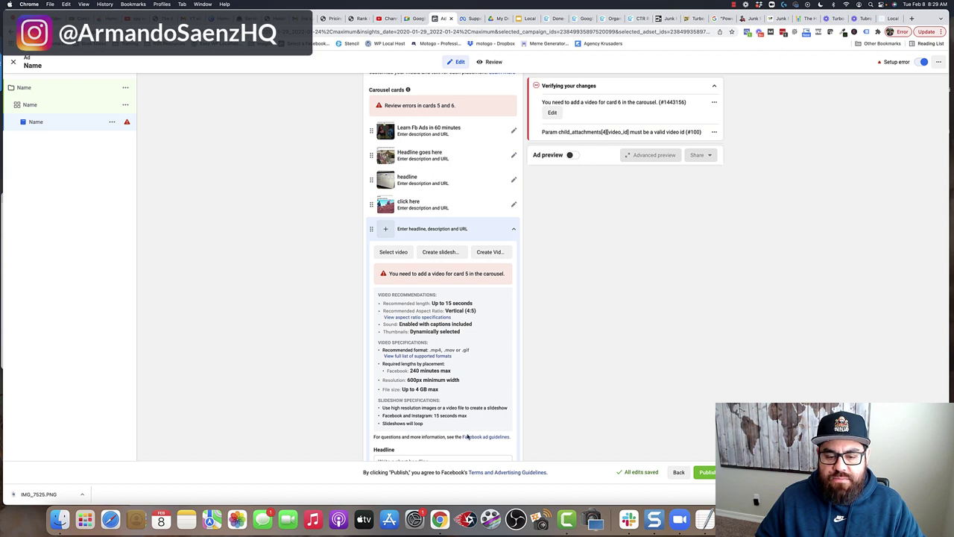
scroll(432, 334, "down", 1)
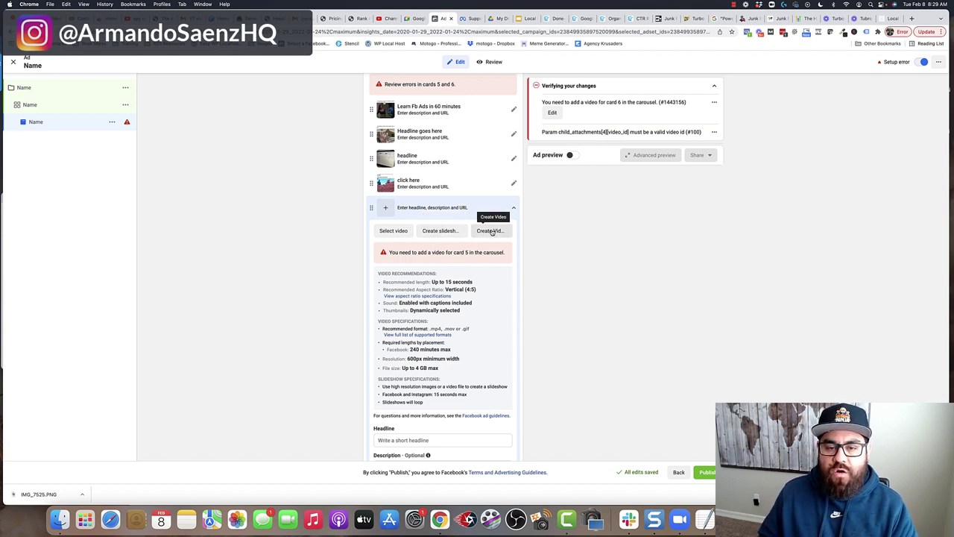
Give card 5 the fence bumper video and the headline 'click'
left_click(394, 231)
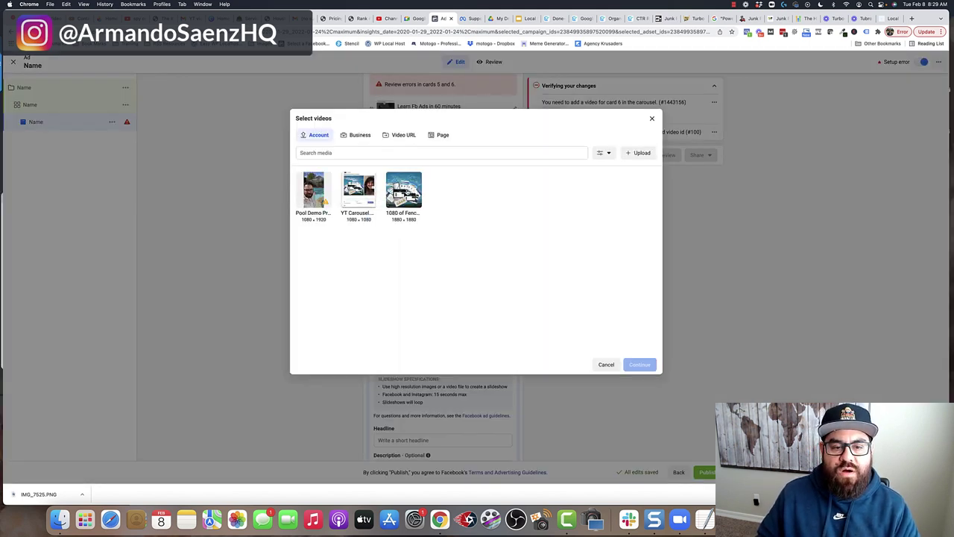
left_click(409, 192)
left_click(649, 363)
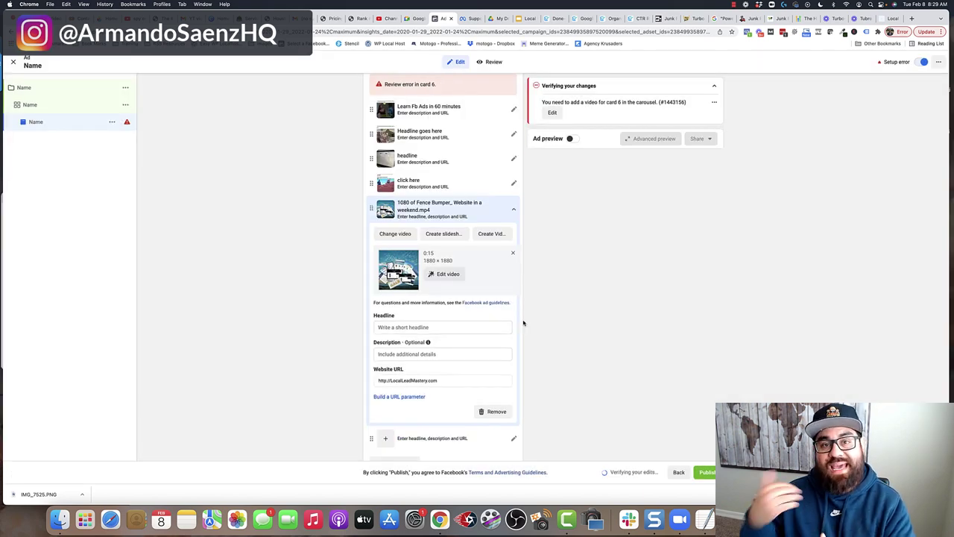
left_click(439, 328)
type("click")
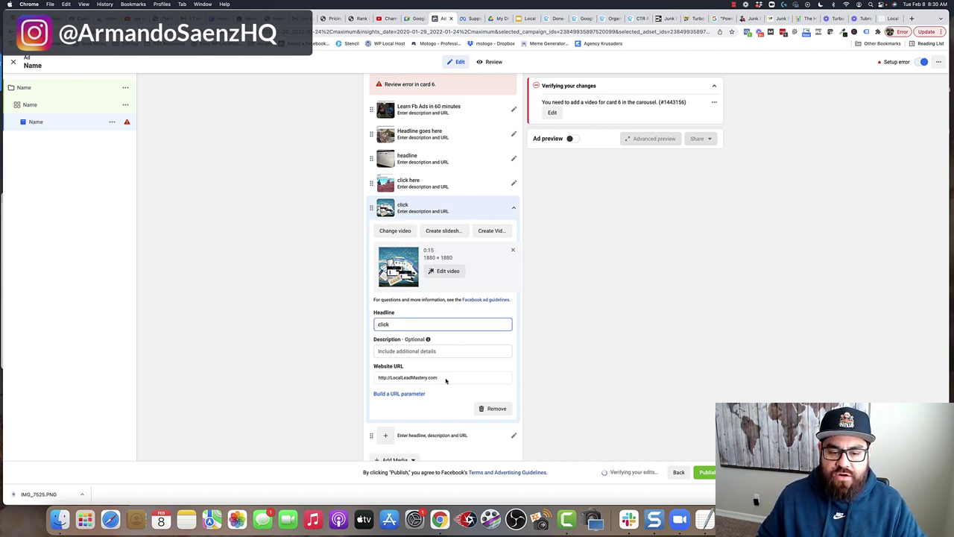
left_click(447, 388)
Delete the sixth carousel card, which has no video
scroll(446, 388, "down", 2)
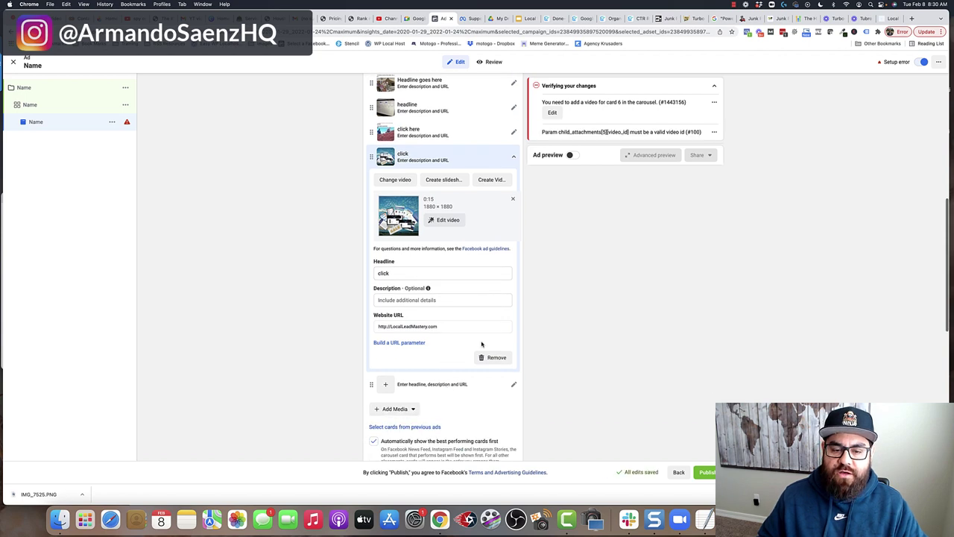
left_click(515, 383)
scroll(490, 334, "down", 4)
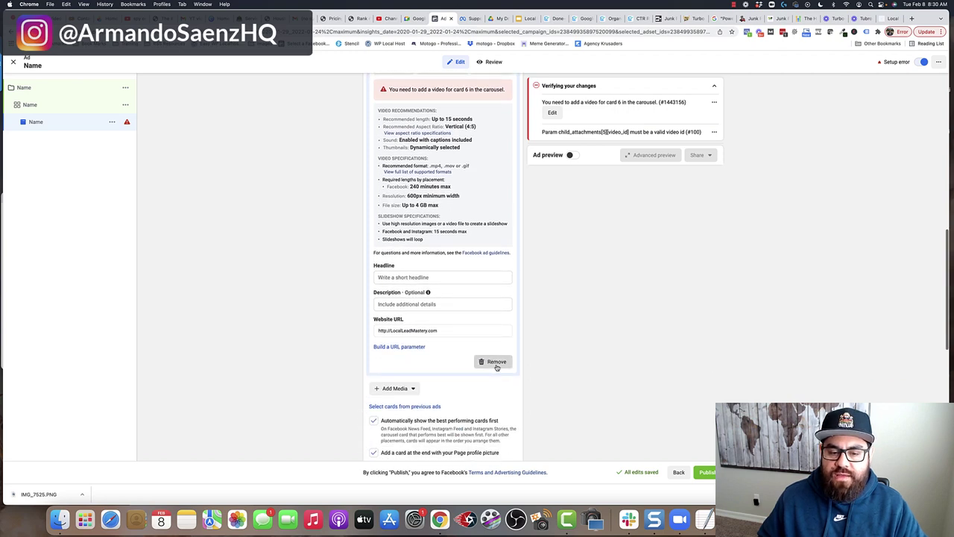
left_click(495, 363)
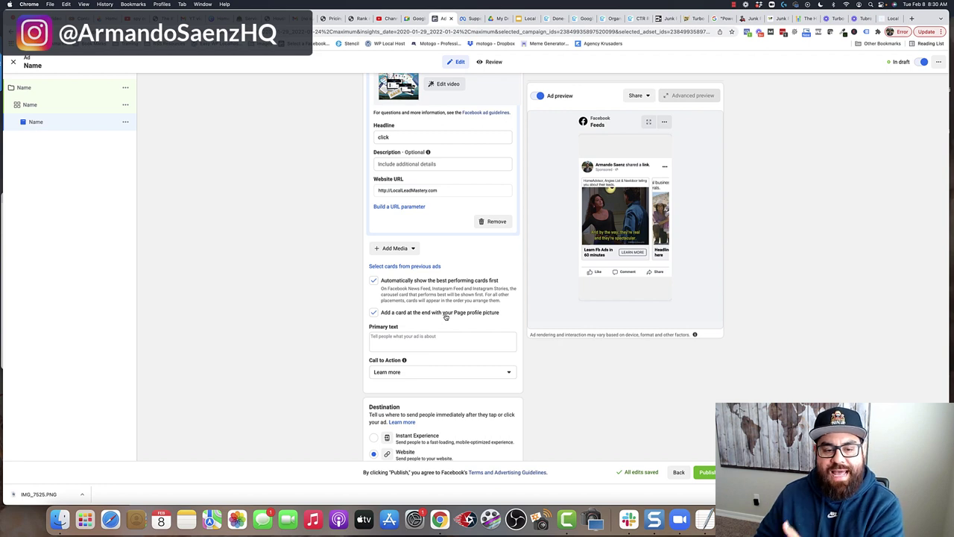
Drop the Page profile picture end card and paste primary text 'Learn to get 10 leads in 10 days for your local business.'
left_click(374, 313)
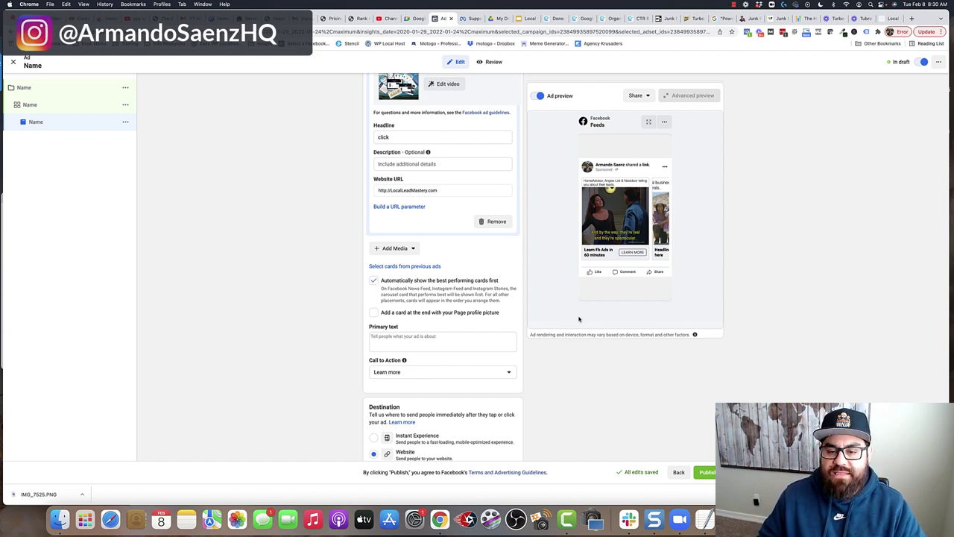
left_click(463, 350)
type("Learn to get 10 leads in 10 days for your local business.")
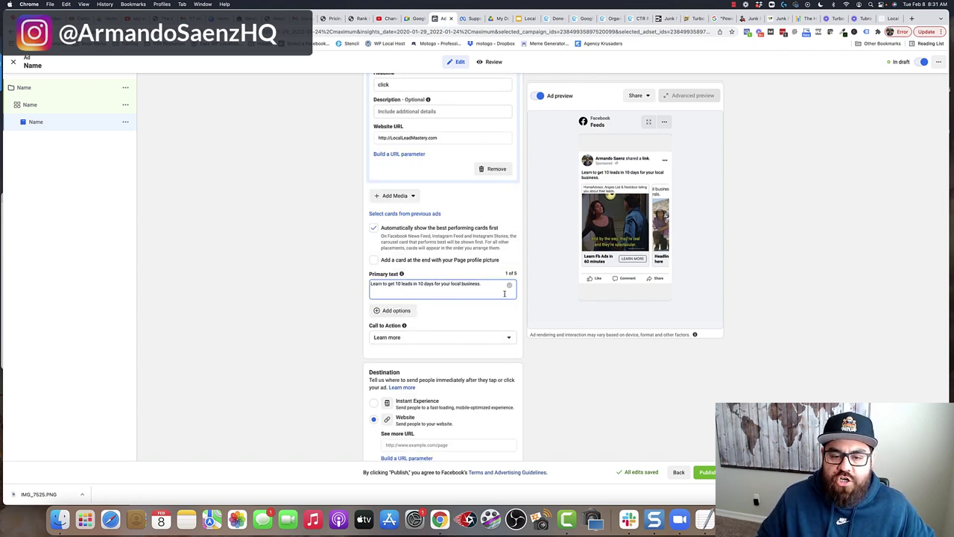
left_click_drag(481, 285, 370, 285)
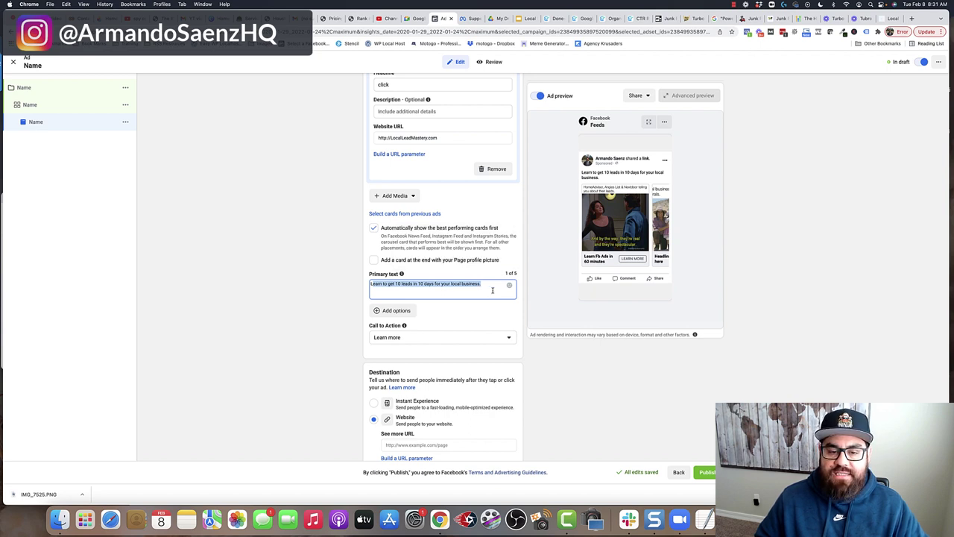
scroll(492, 289, "down", 2)
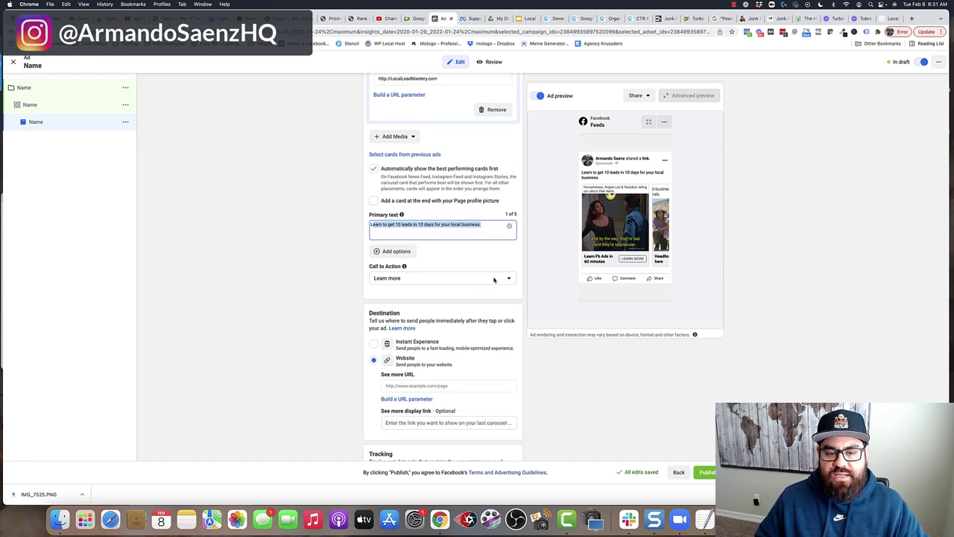
Browse the Call to Action options and set it to No button
left_click(509, 278)
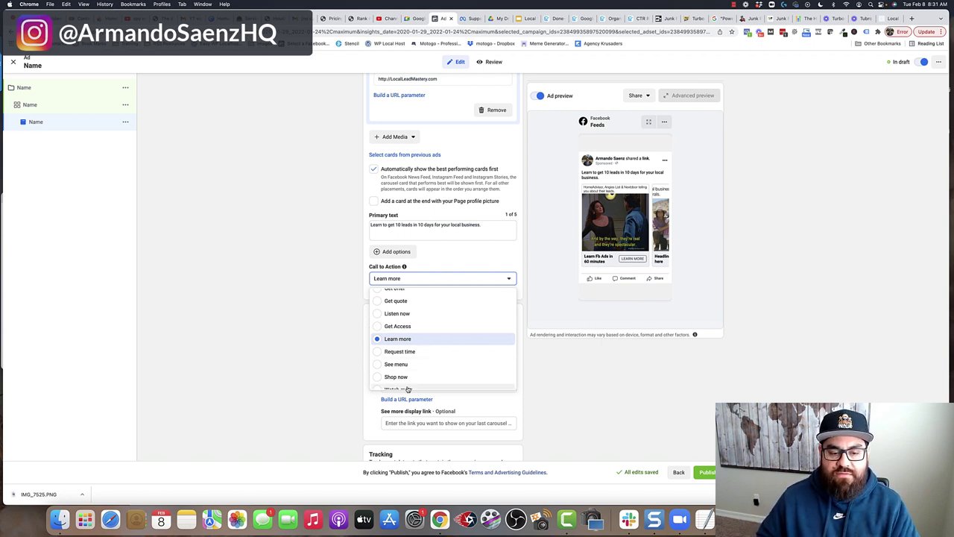
scroll(408, 380, "down", 3)
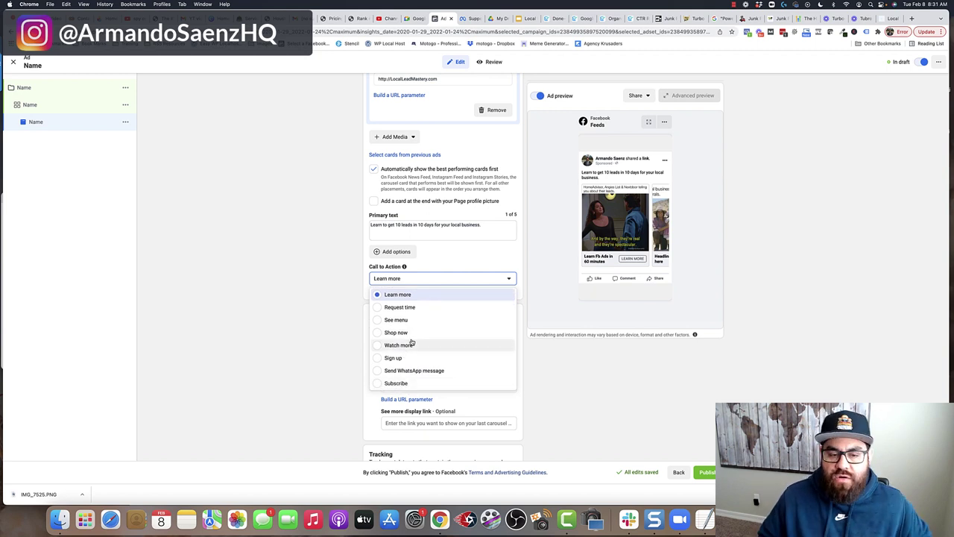
scroll(411, 341, "up", 2)
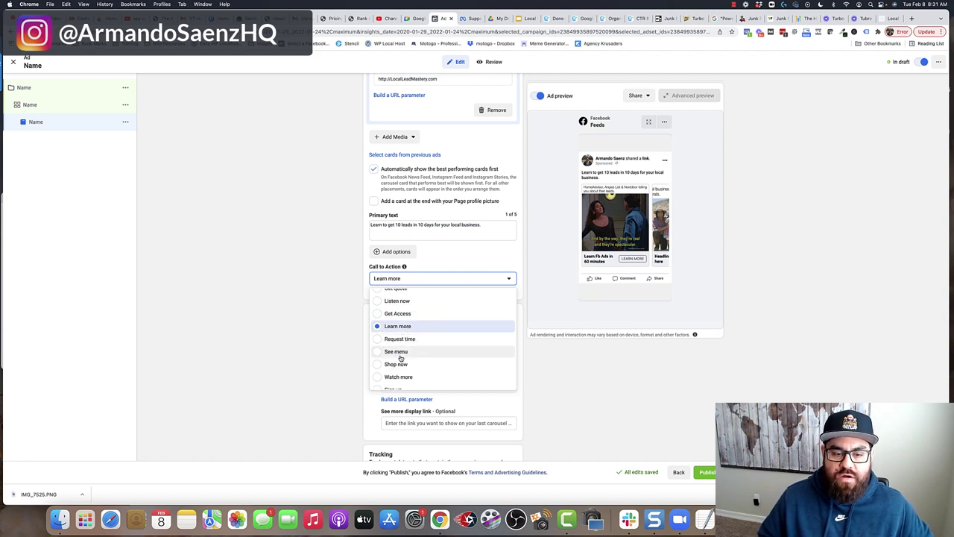
scroll(400, 361, "down", 2)
scroll(395, 361, "up", 3)
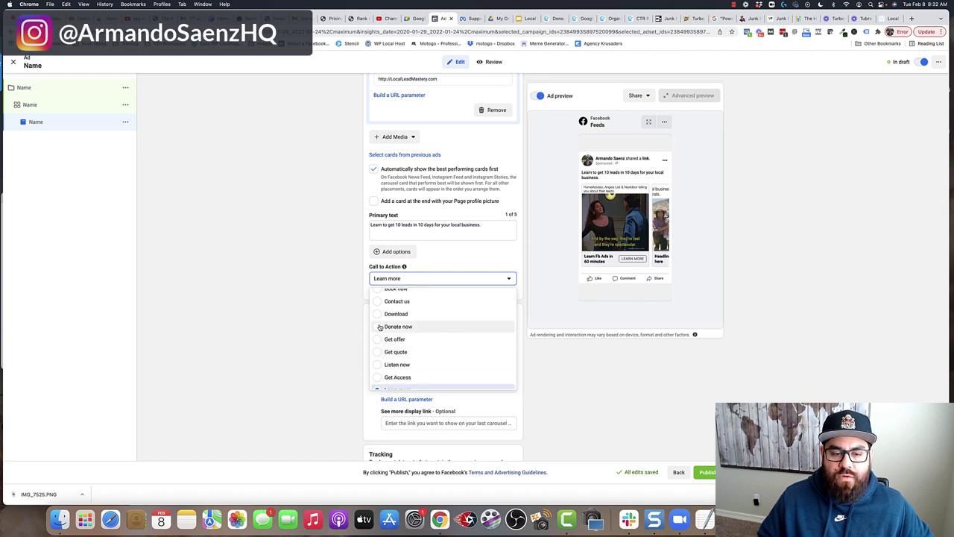
scroll(388, 323, "up", 3)
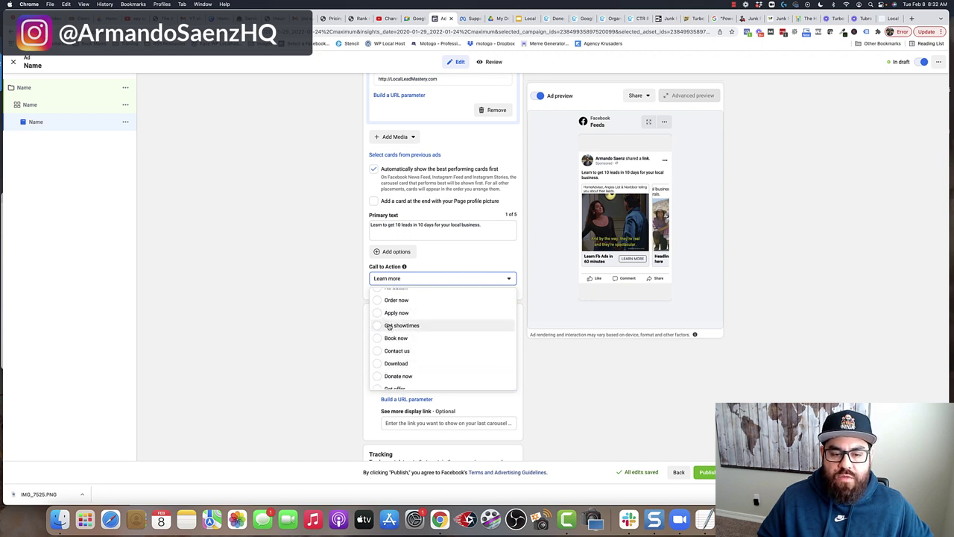
scroll(392, 328, "up", 1)
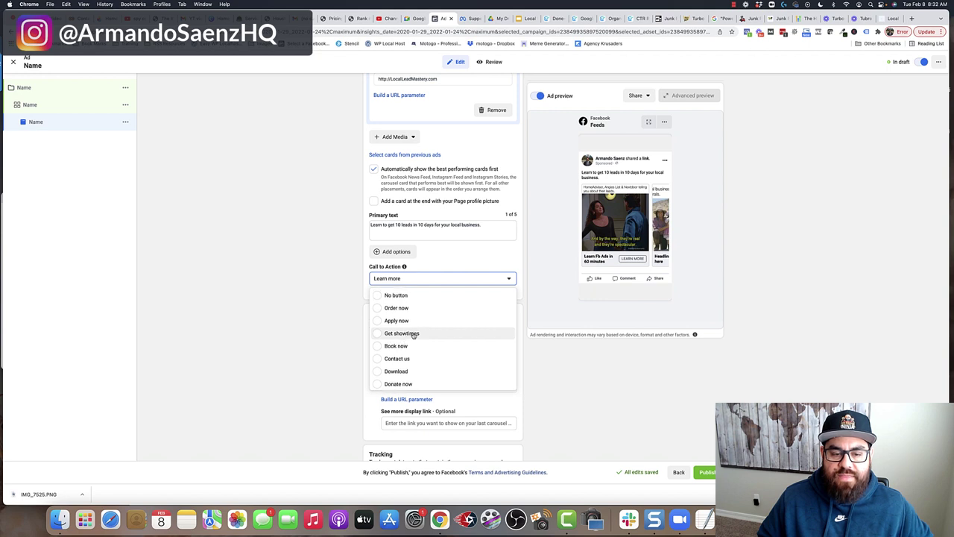
scroll(392, 383, "down", 5)
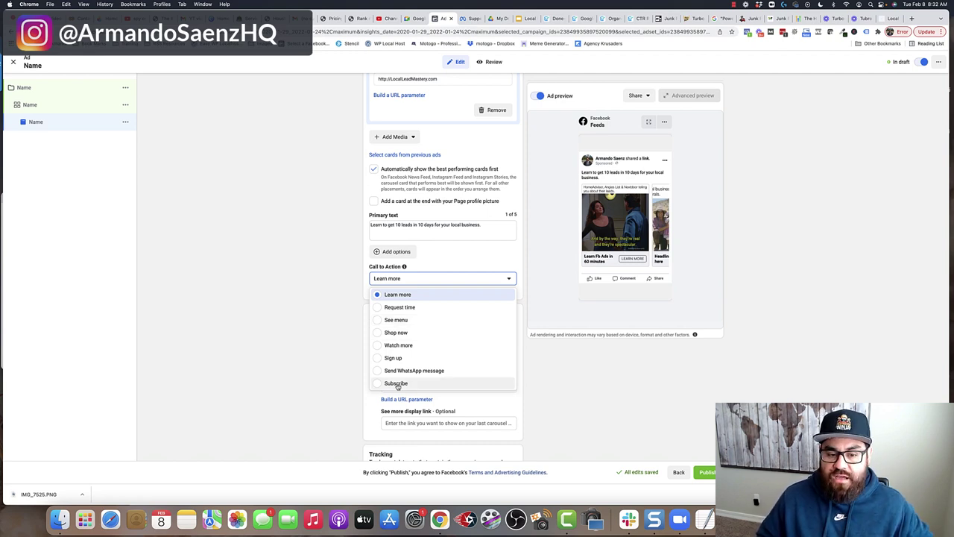
scroll(416, 357, "up", 3)
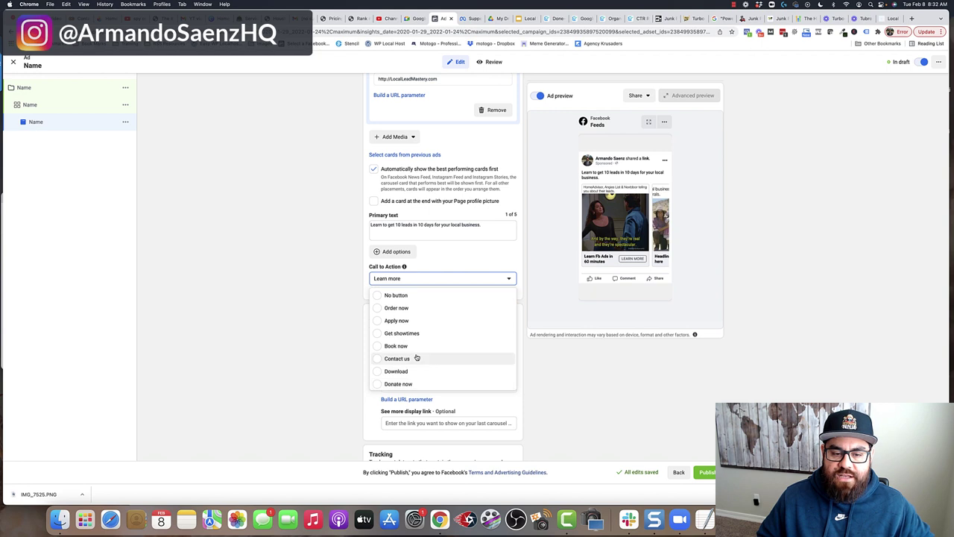
left_click(378, 296)
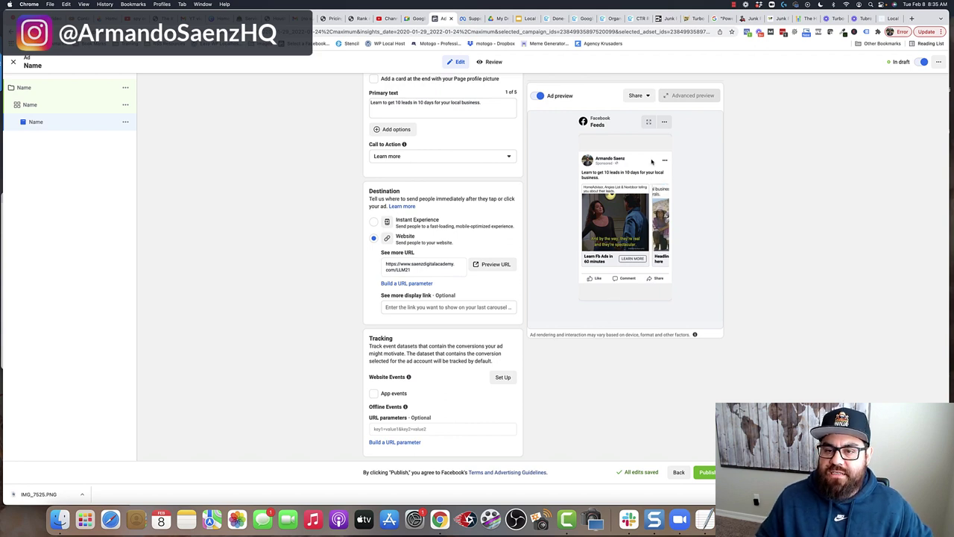
Expand the Feeds preview and check the Mobile News Feed placement
left_click(647, 123)
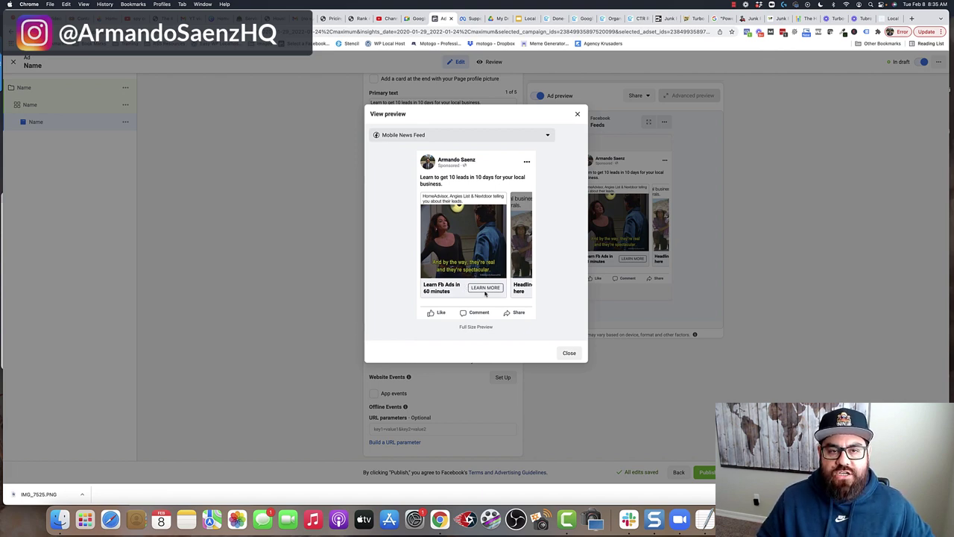
left_click(545, 135)
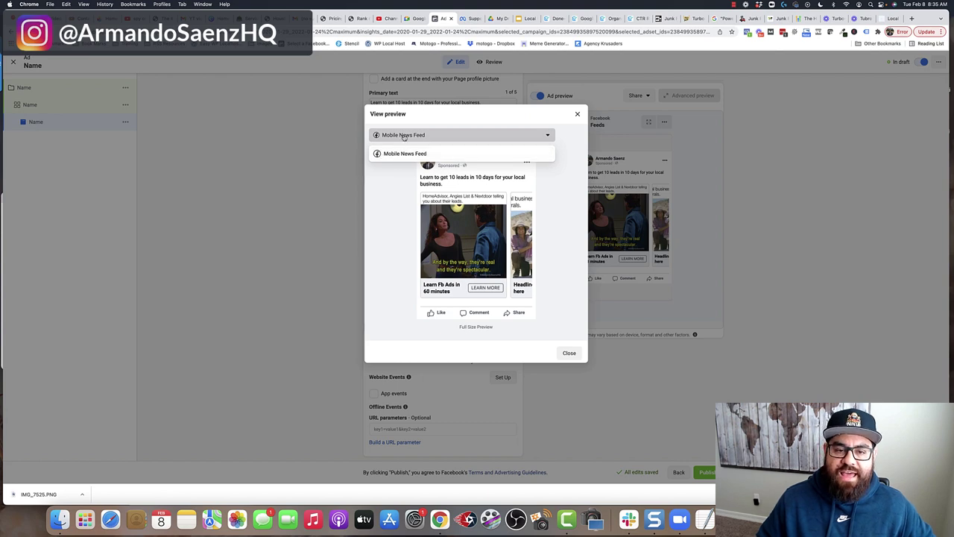
left_click(395, 182)
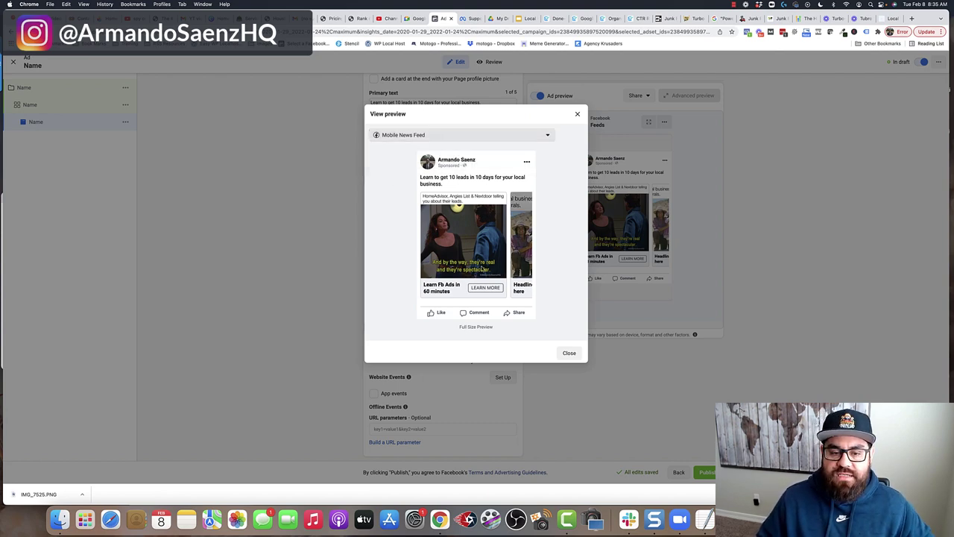
Step through each carousel card in the preview, play the video card, then close the preview
left_click(534, 251)
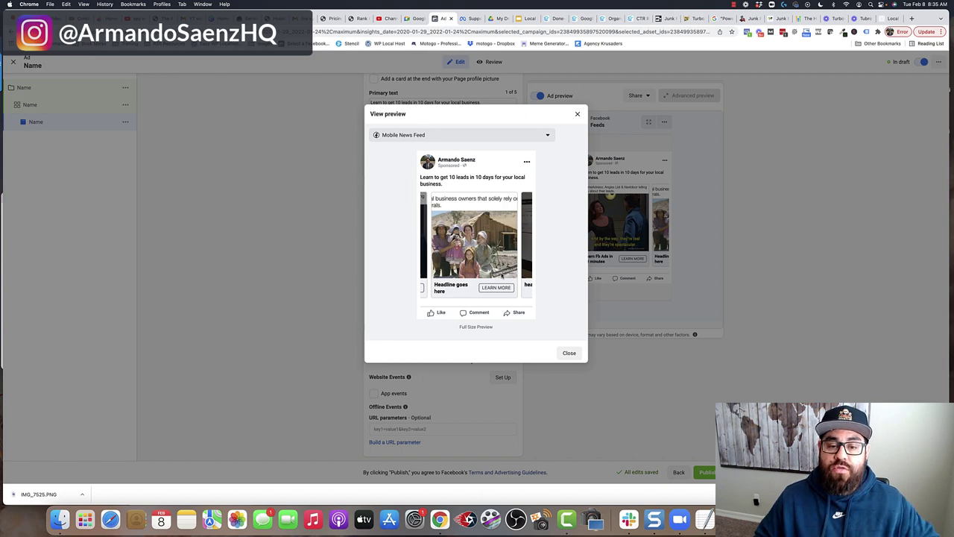
left_click(528, 250)
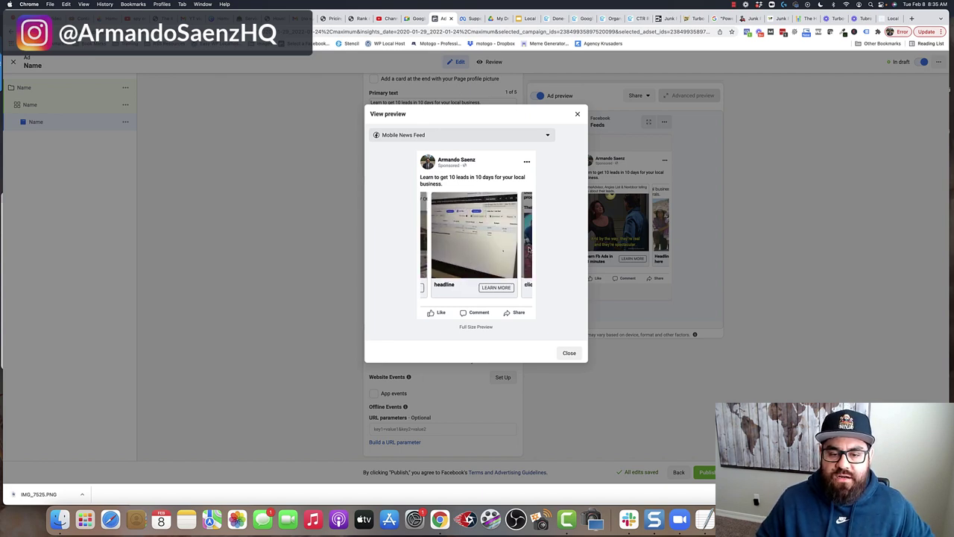
left_click(529, 240)
left_click(524, 242)
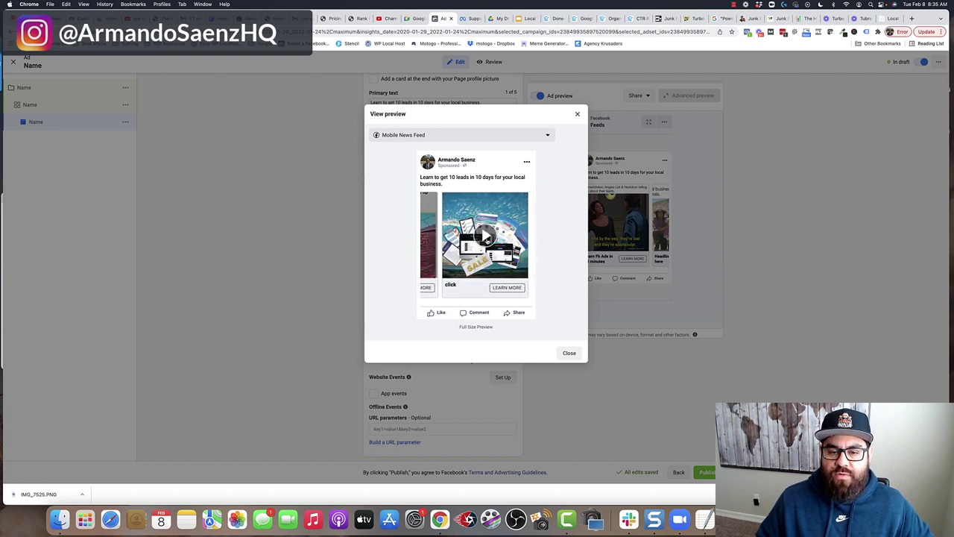
left_click(486, 240)
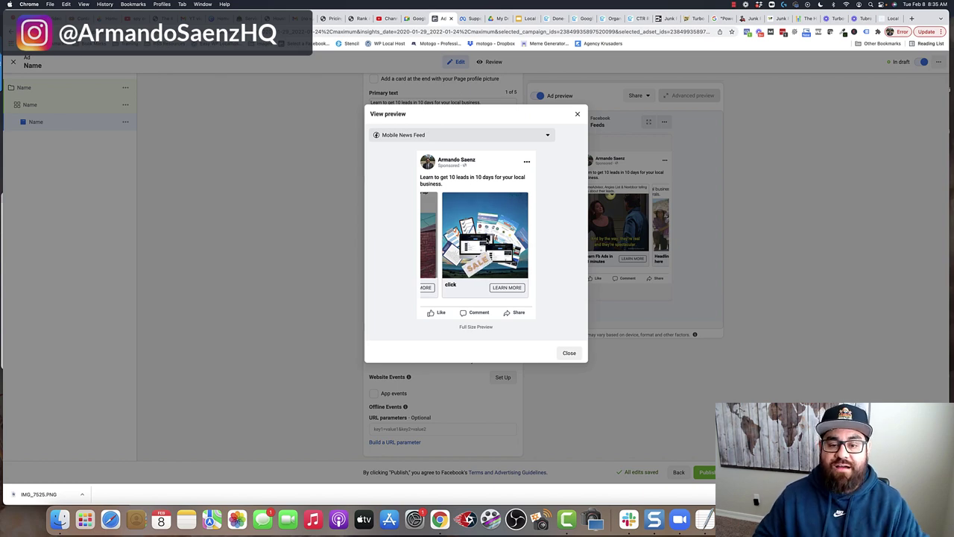
key("Escape")
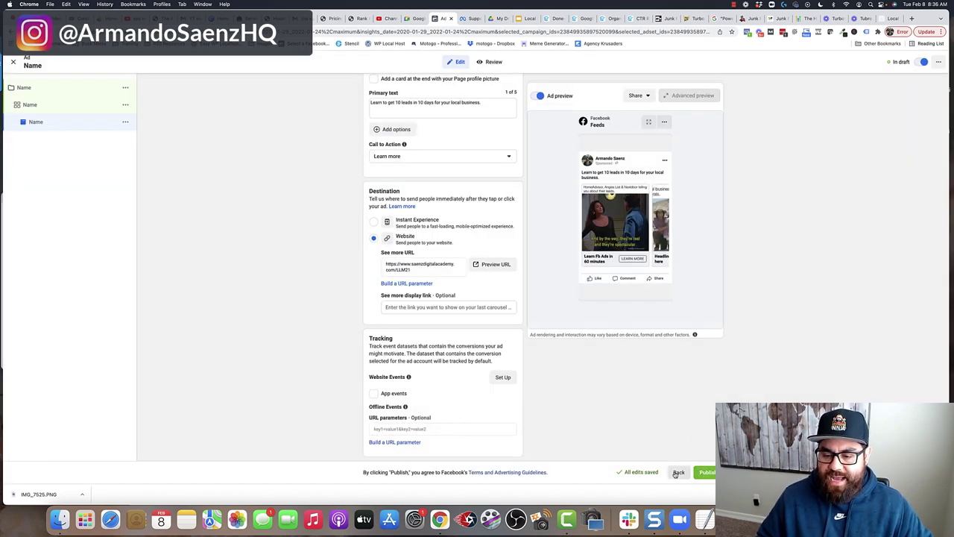